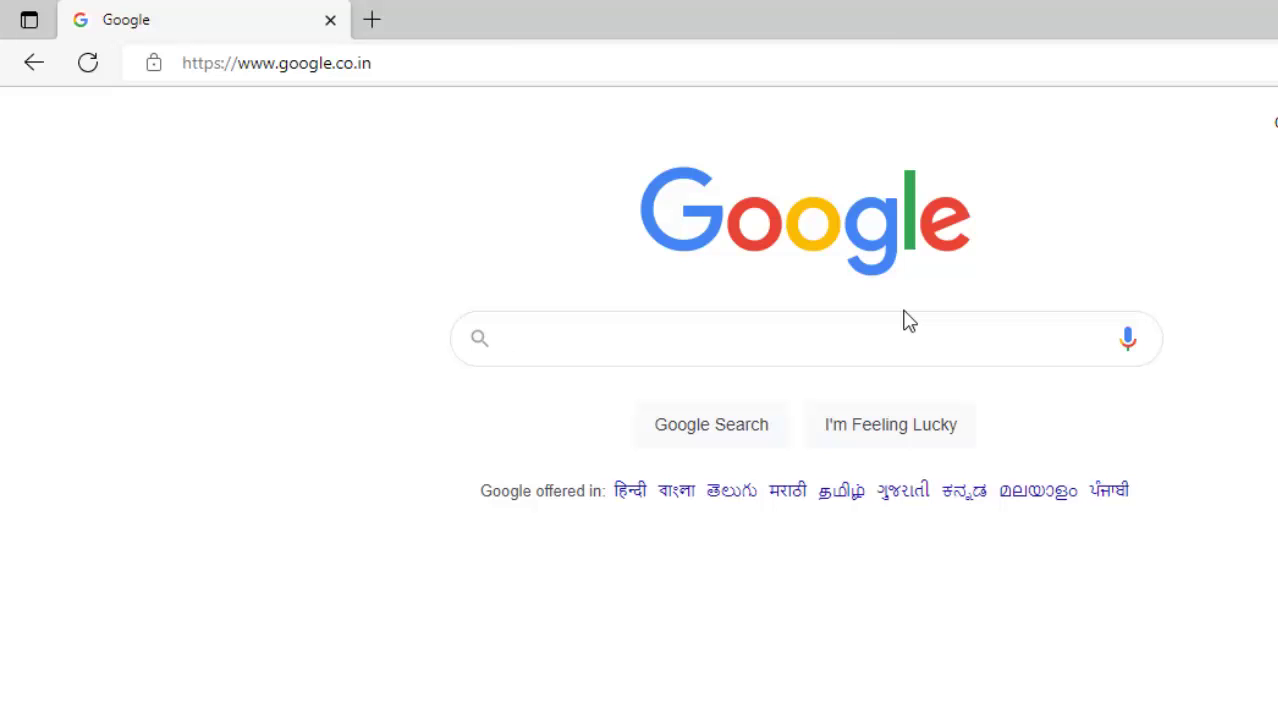
Search Google for 'download maven' and open the Download Apache Maven result
text(download maven)
key(Return)
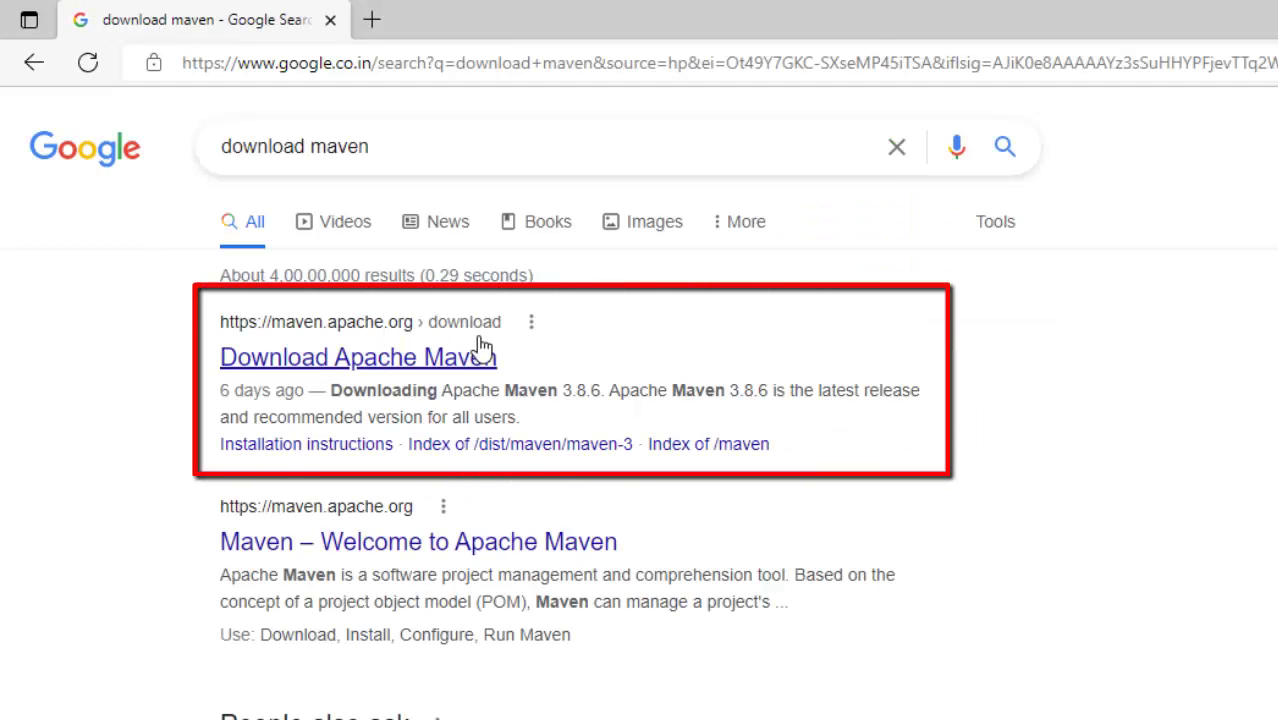
click(452, 360)
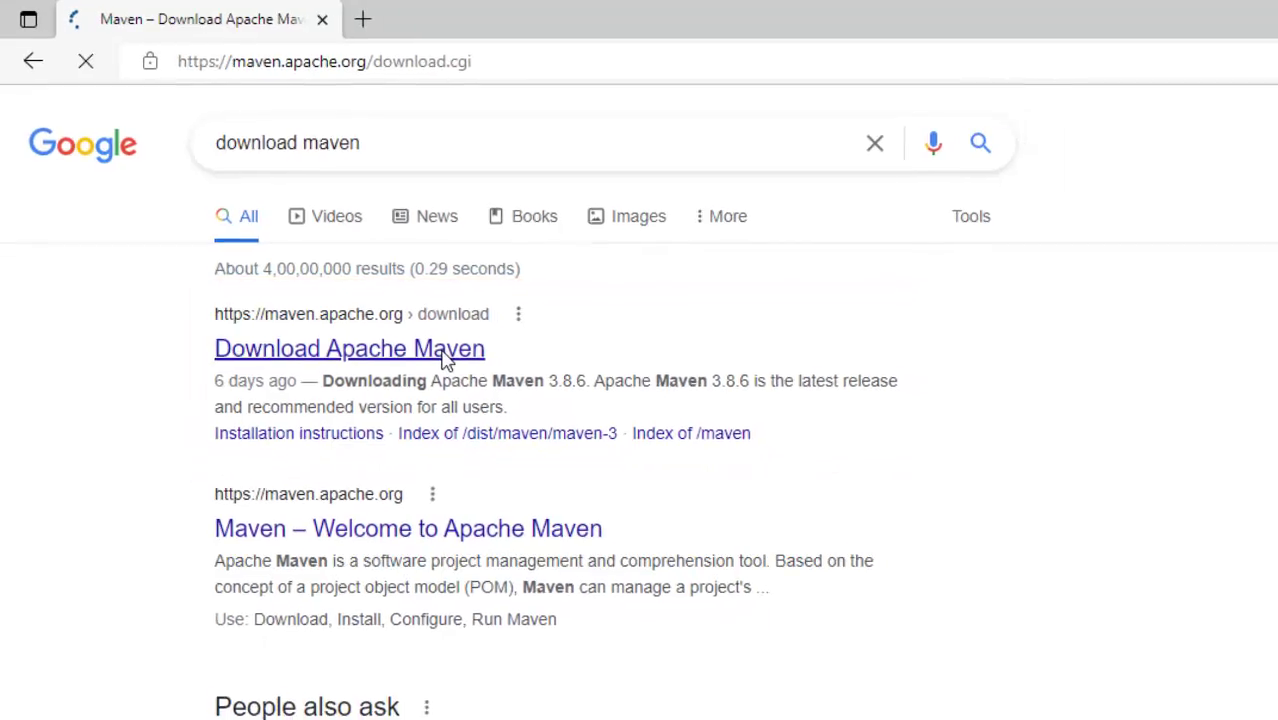
Download apache-maven-3.8.6-bin.zip from the Binary zip archive row of the Files table
scroll(520, 360, down, 3)
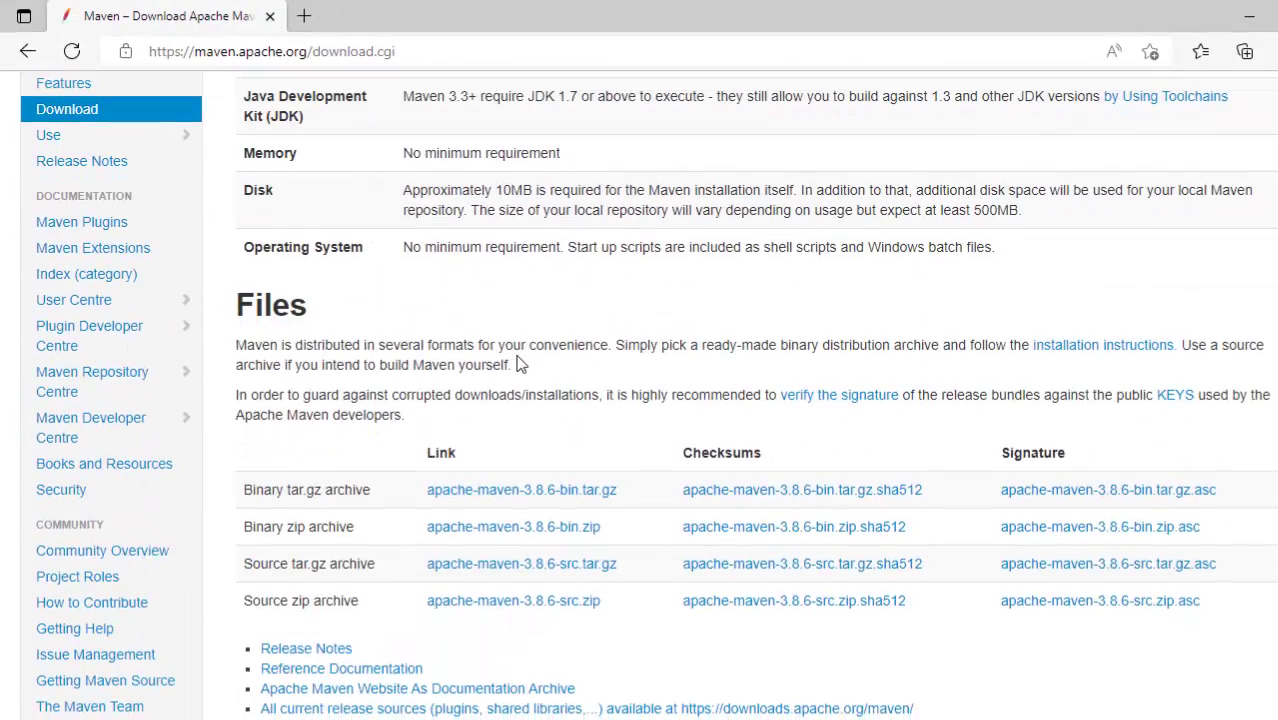
scroll(519, 362, down, 2)
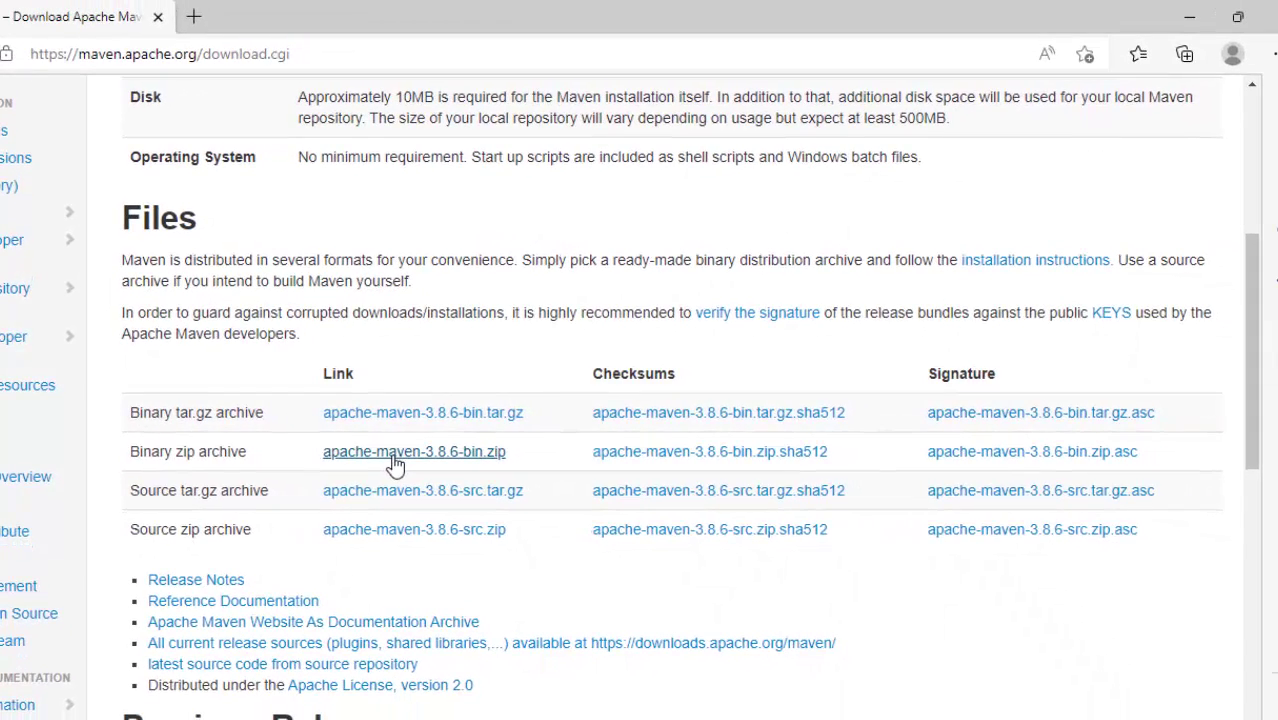
click(395, 455)
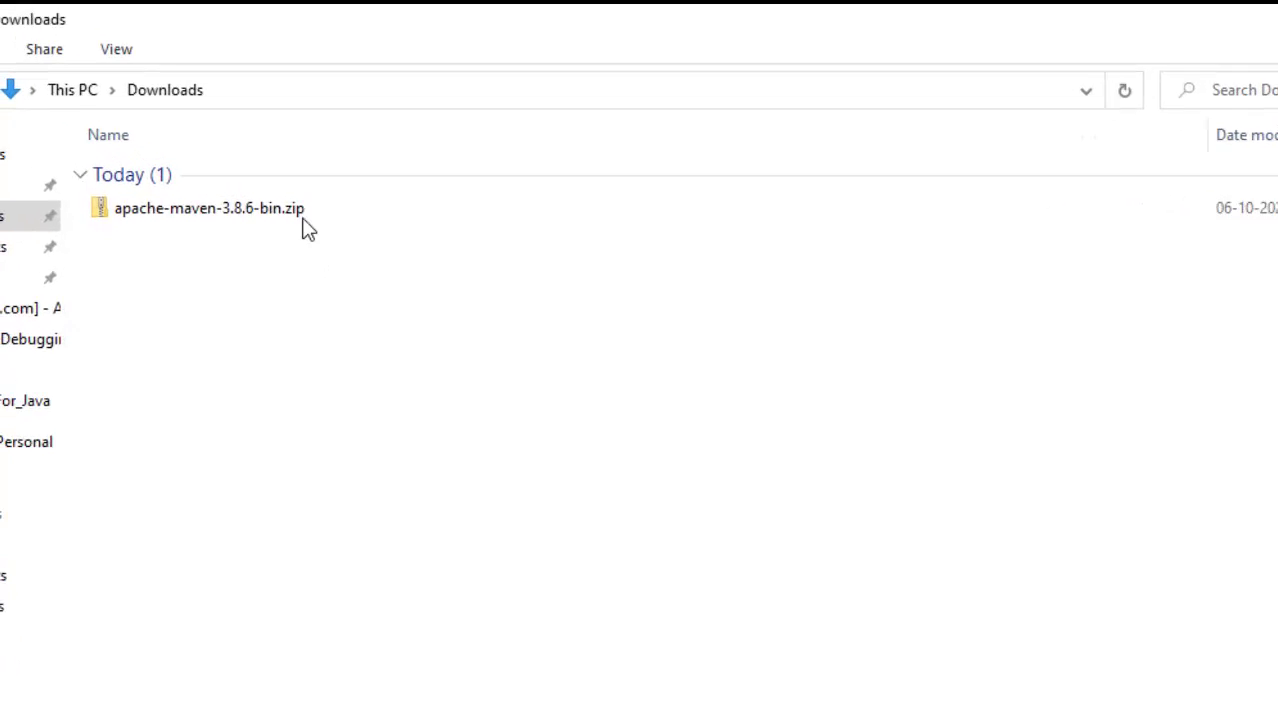
Extract apache-maven-3.8.6-bin.zip in place with 7-Zip, check the new folder, then return to Downloads
right_click(306, 221)
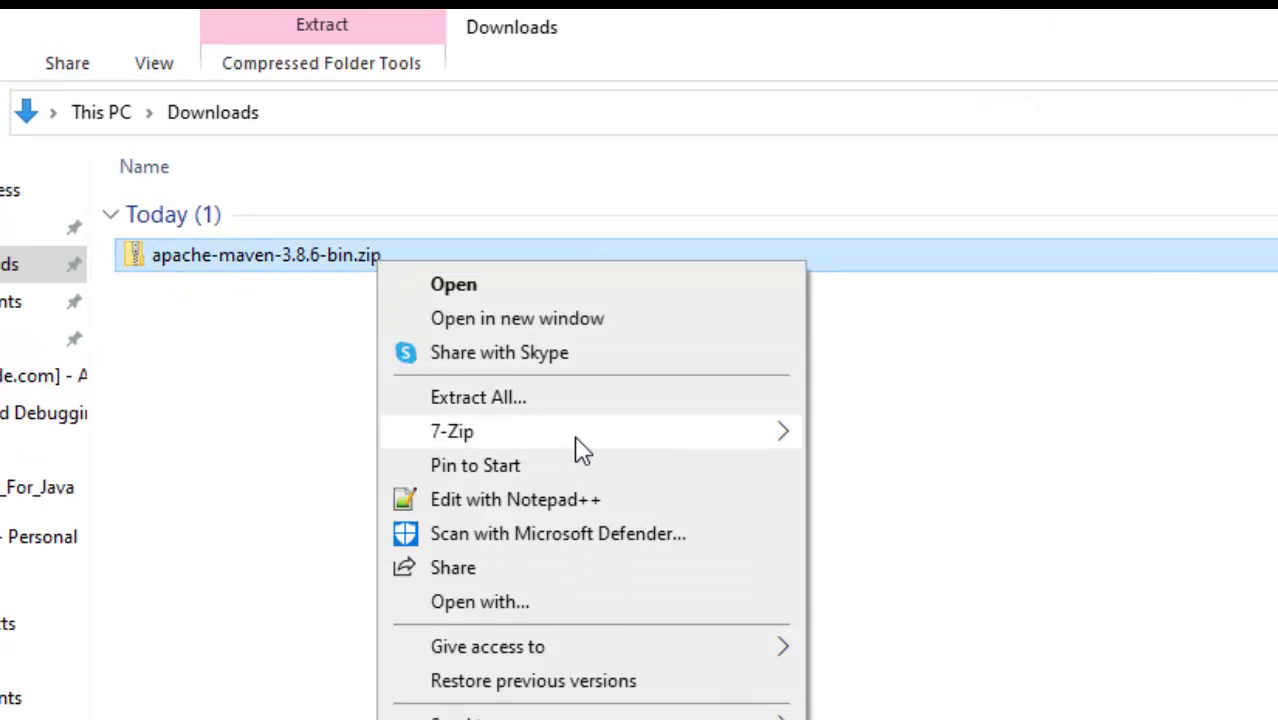
mouse_move(575, 440)
click(897, 537)
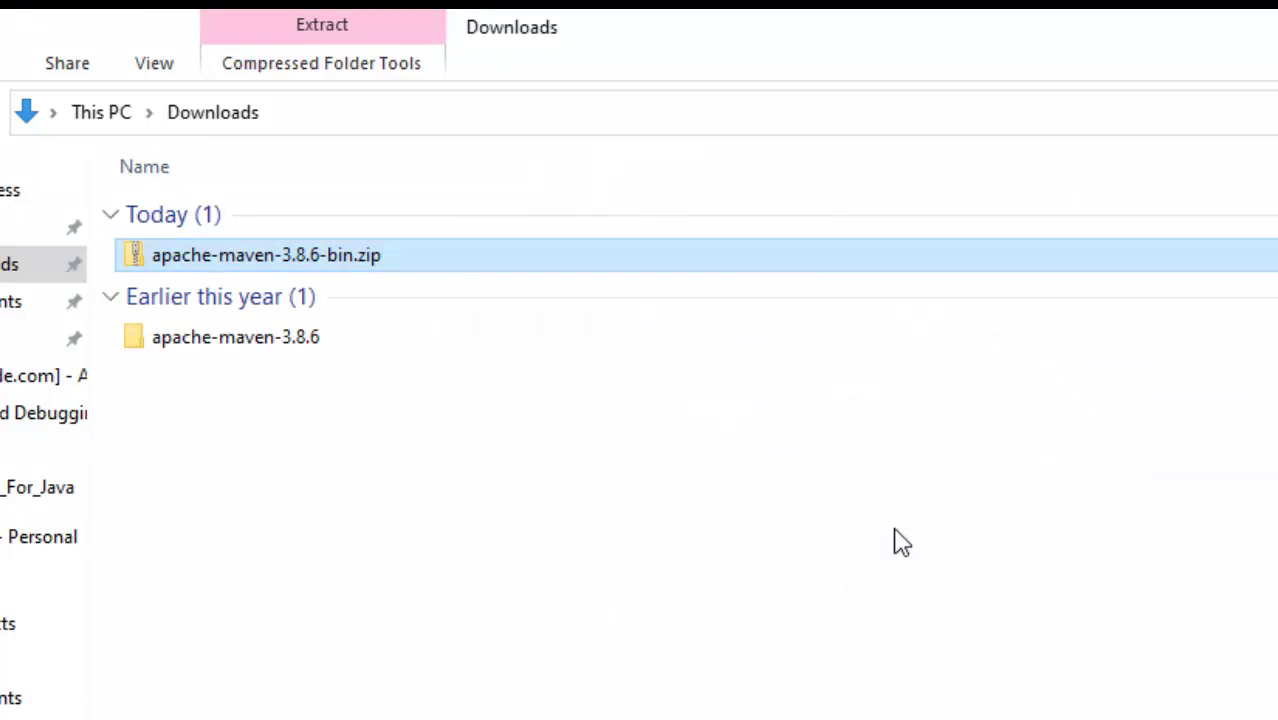
double_click(283, 340)
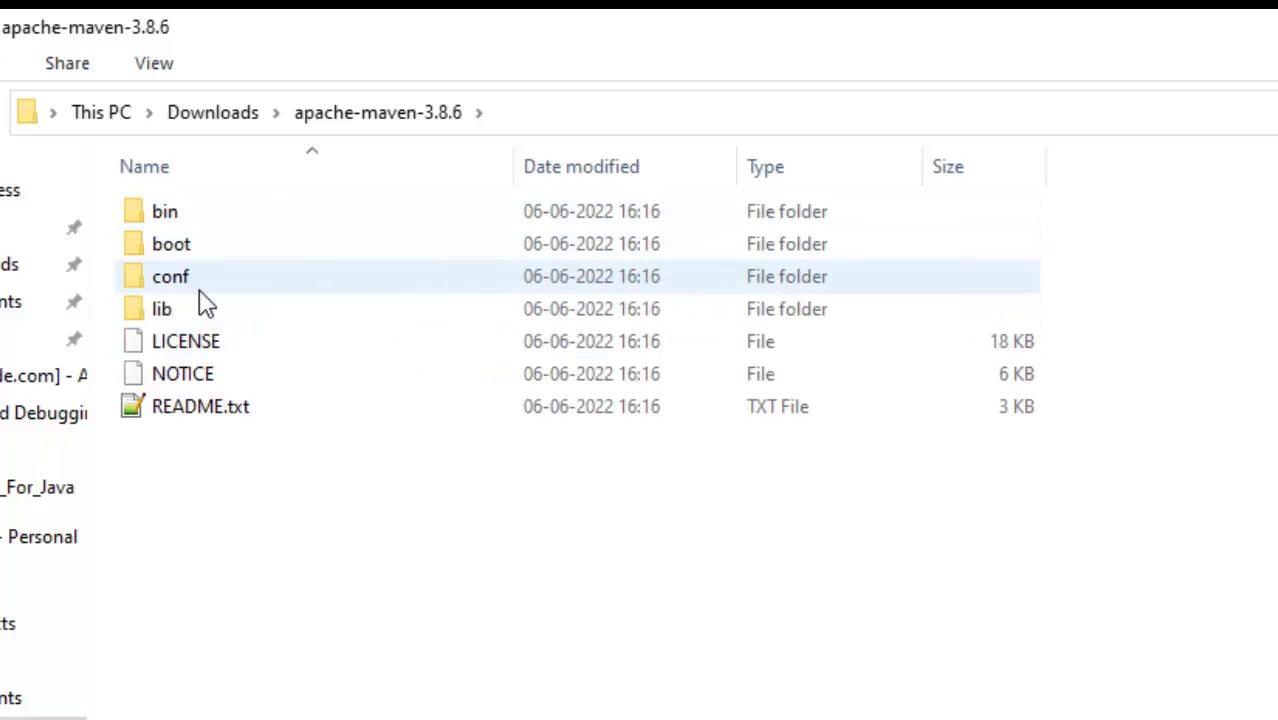
click(213, 117)
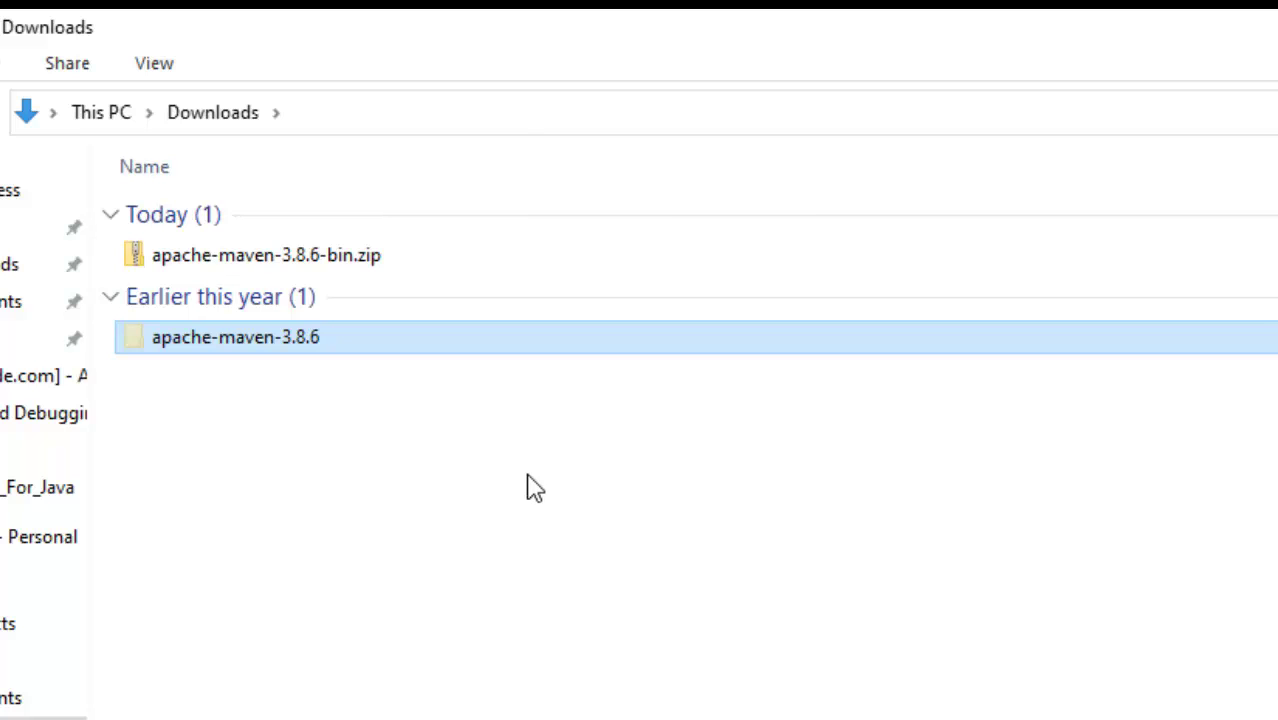
Paste the apache-maven-3.8.6 folder into D:\All_Softwares, open it, and reveal its full path
click(44, 718)
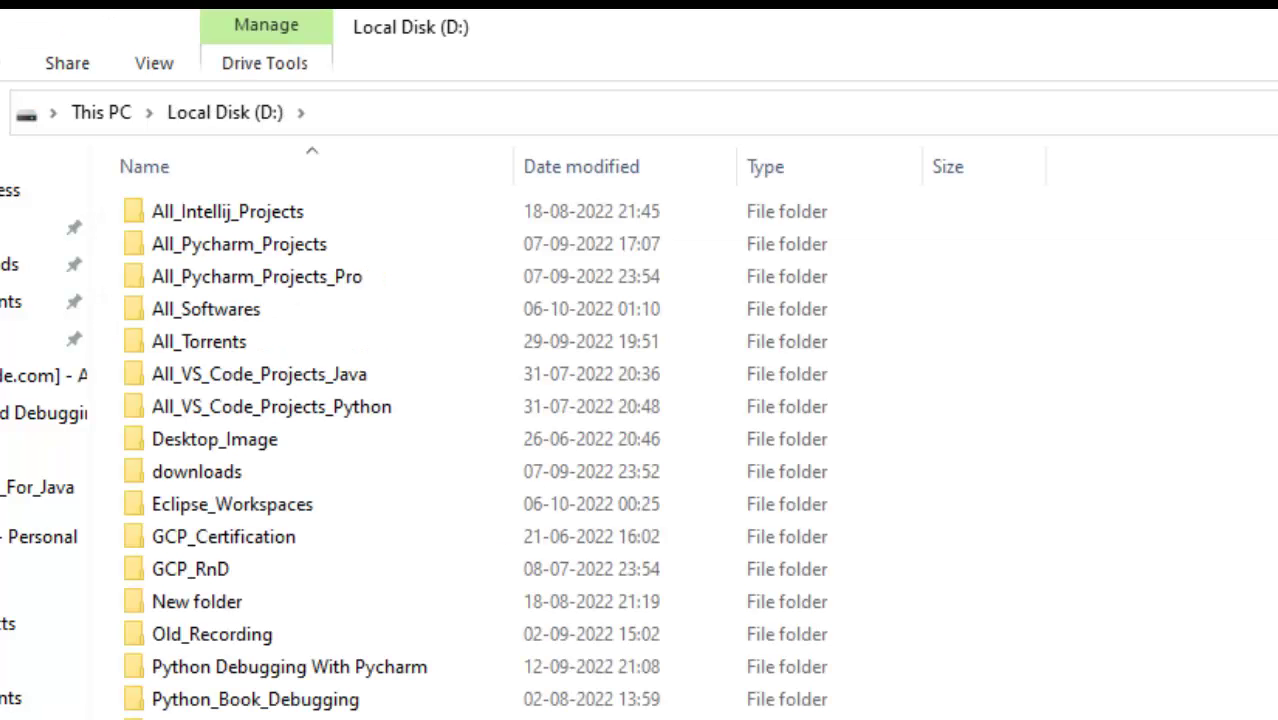
click(250, 309)
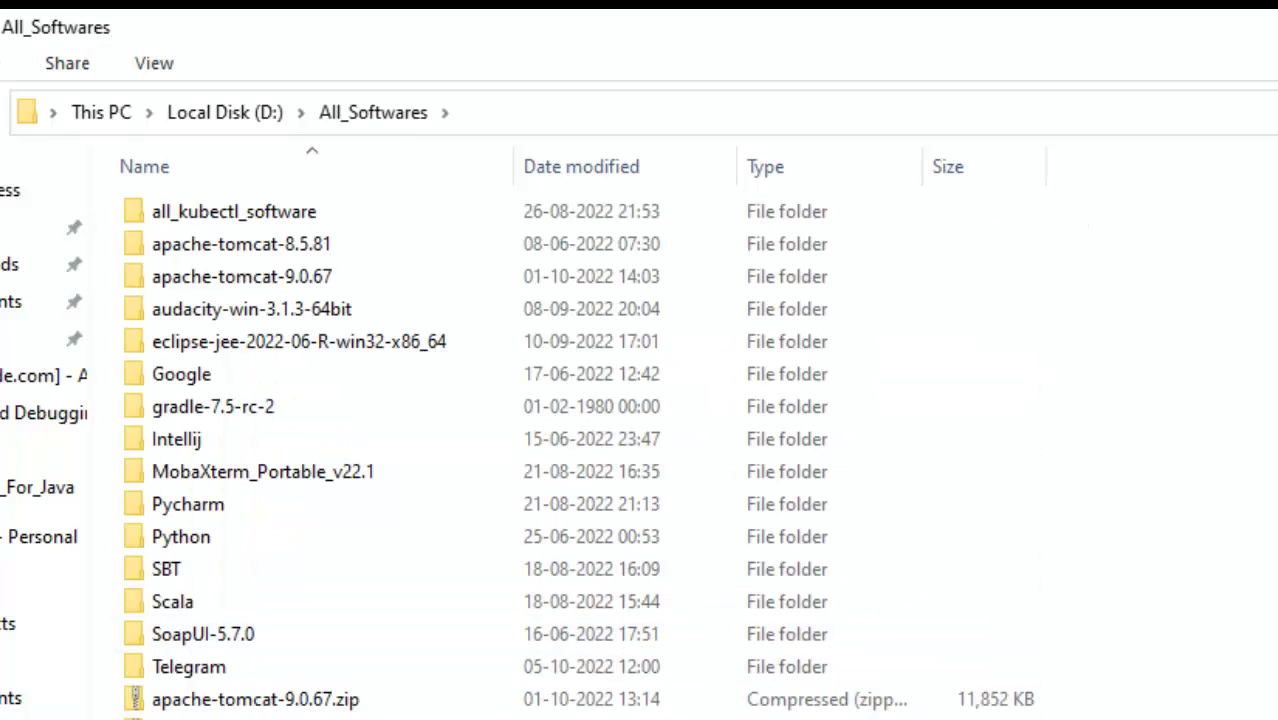
key(ctrl+v)
key(Return)
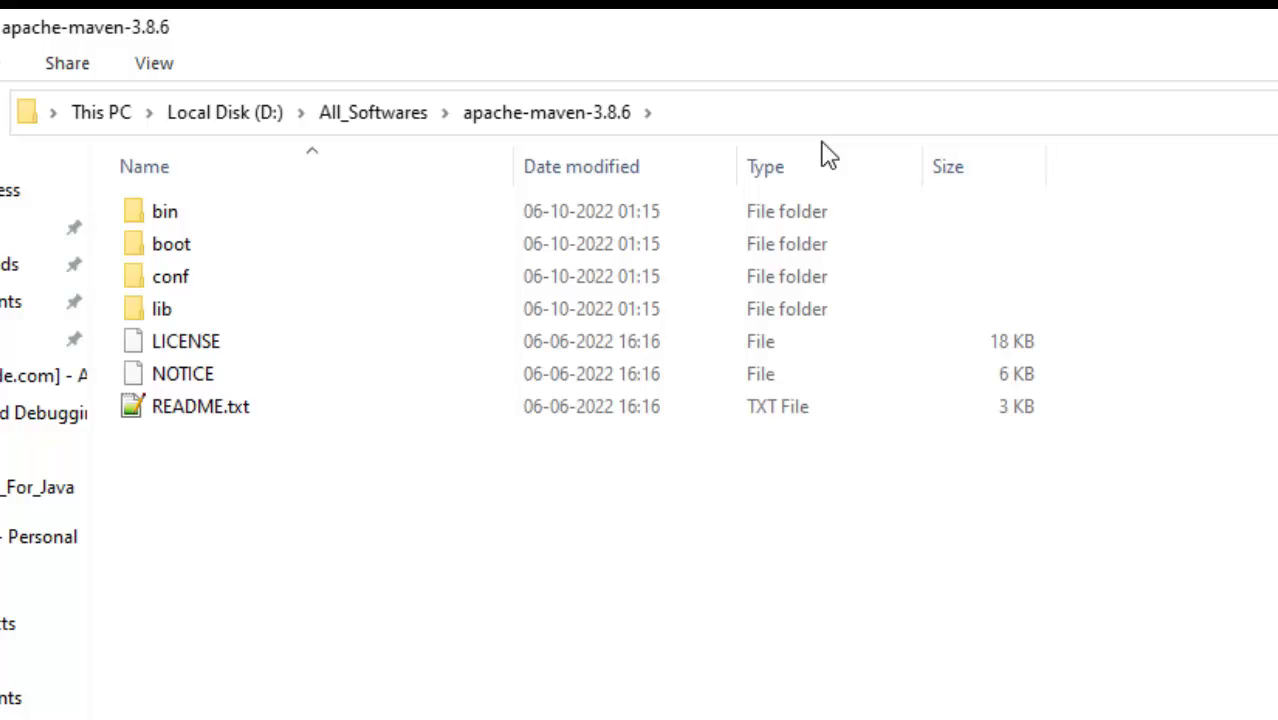
click(775, 129)
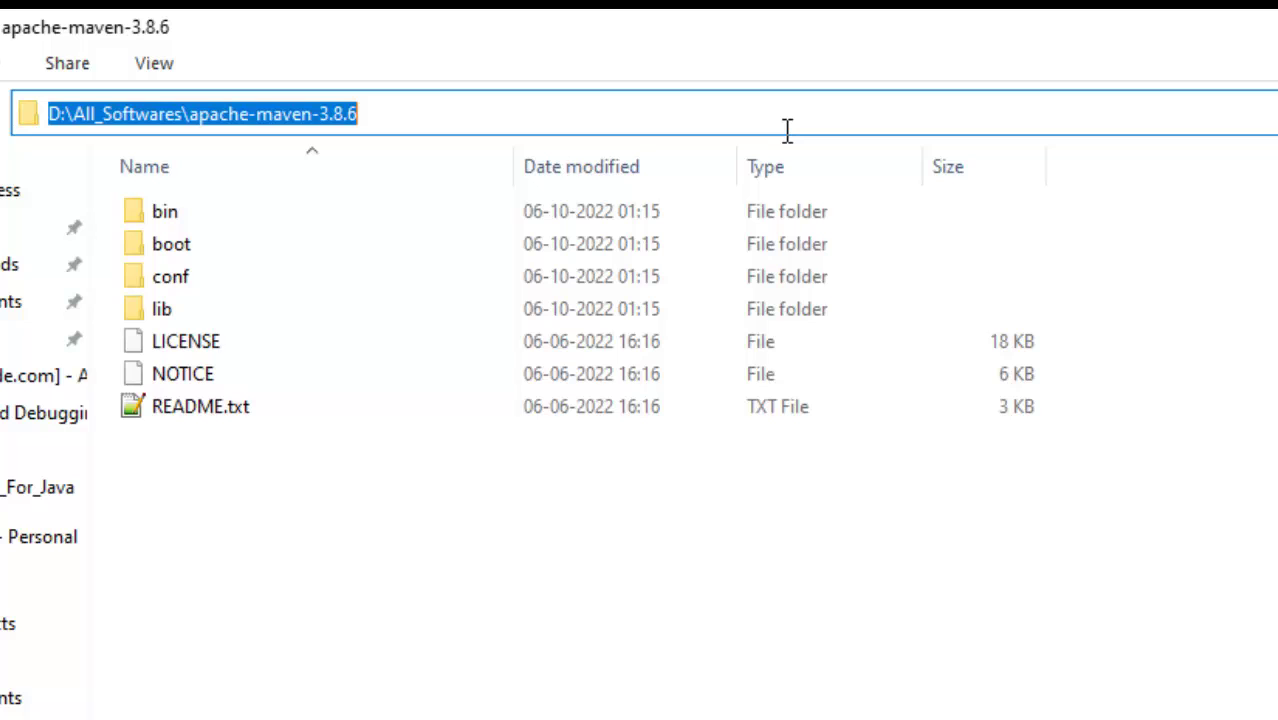
Inspect the mvn files in bin, then expose D:\All_Softwares\apache-maven-3.8.6 in the address bar
double_click(211, 211)
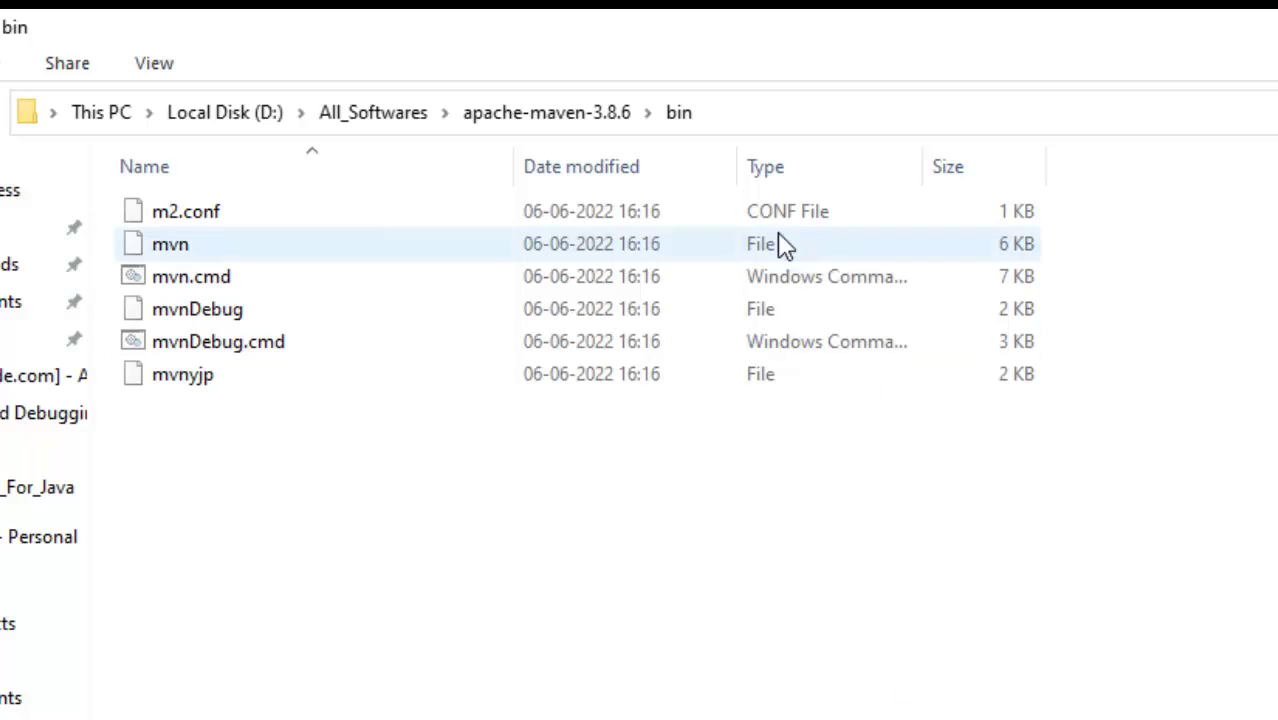
click(603, 120)
click(735, 127)
key(ctrl+c)
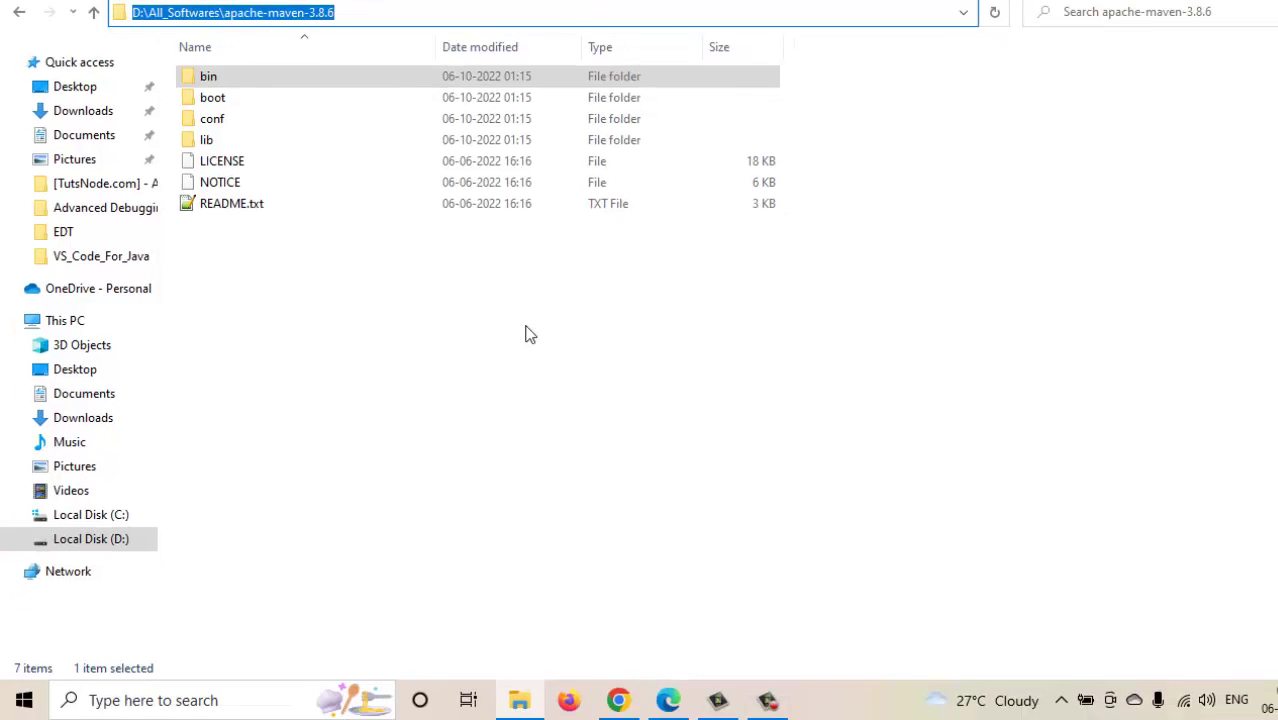
Open Environment Variables through a Windows search for 'envi' and start a new system variable
click(221, 703)
text(envi)
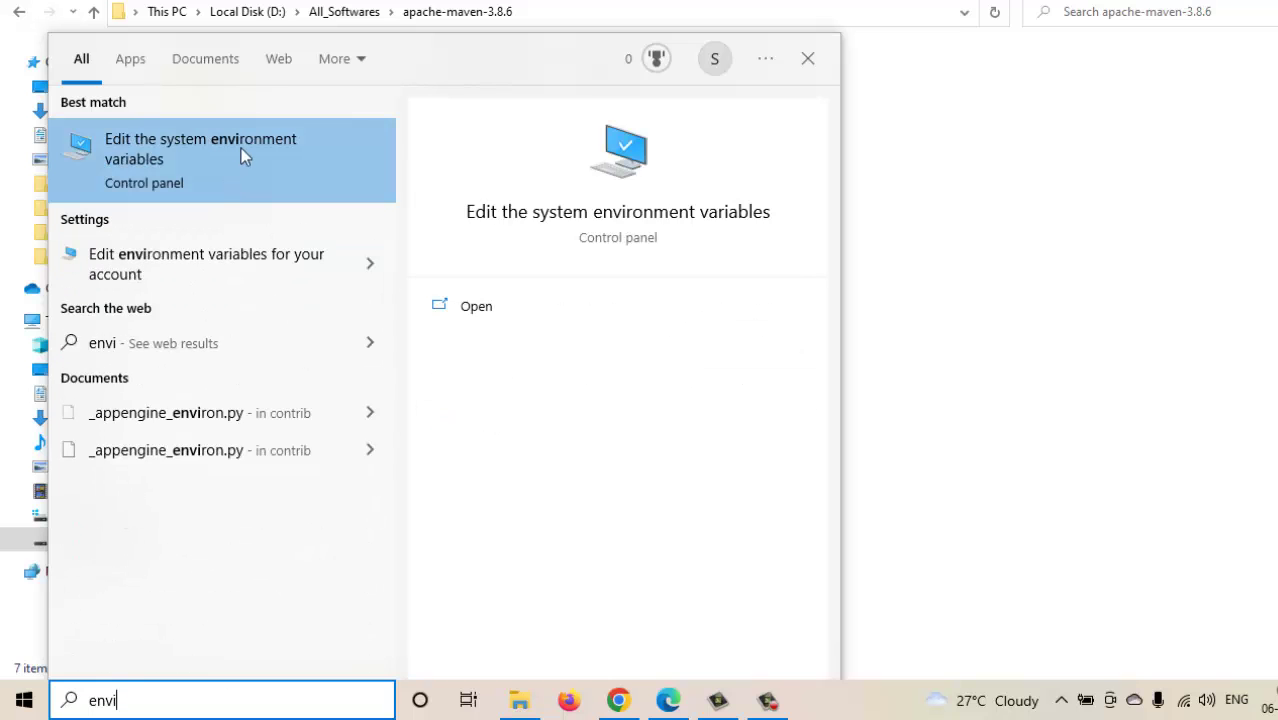
click(241, 148)
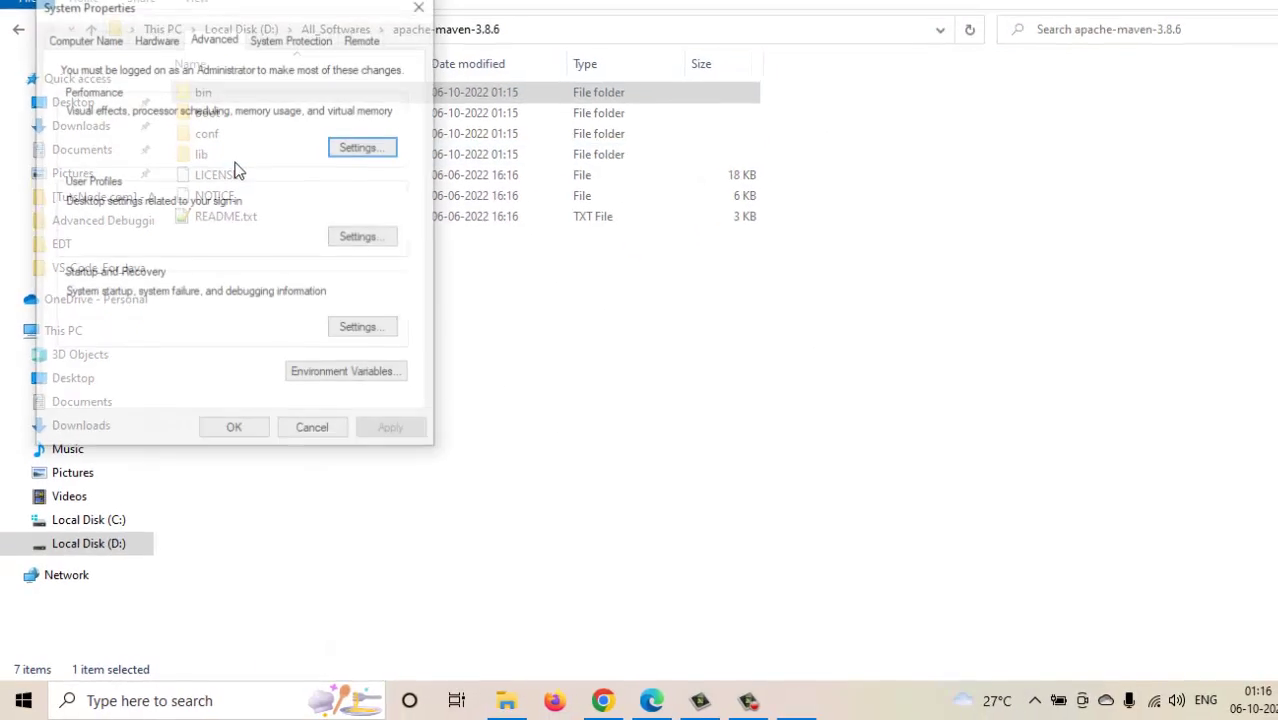
click(332, 388)
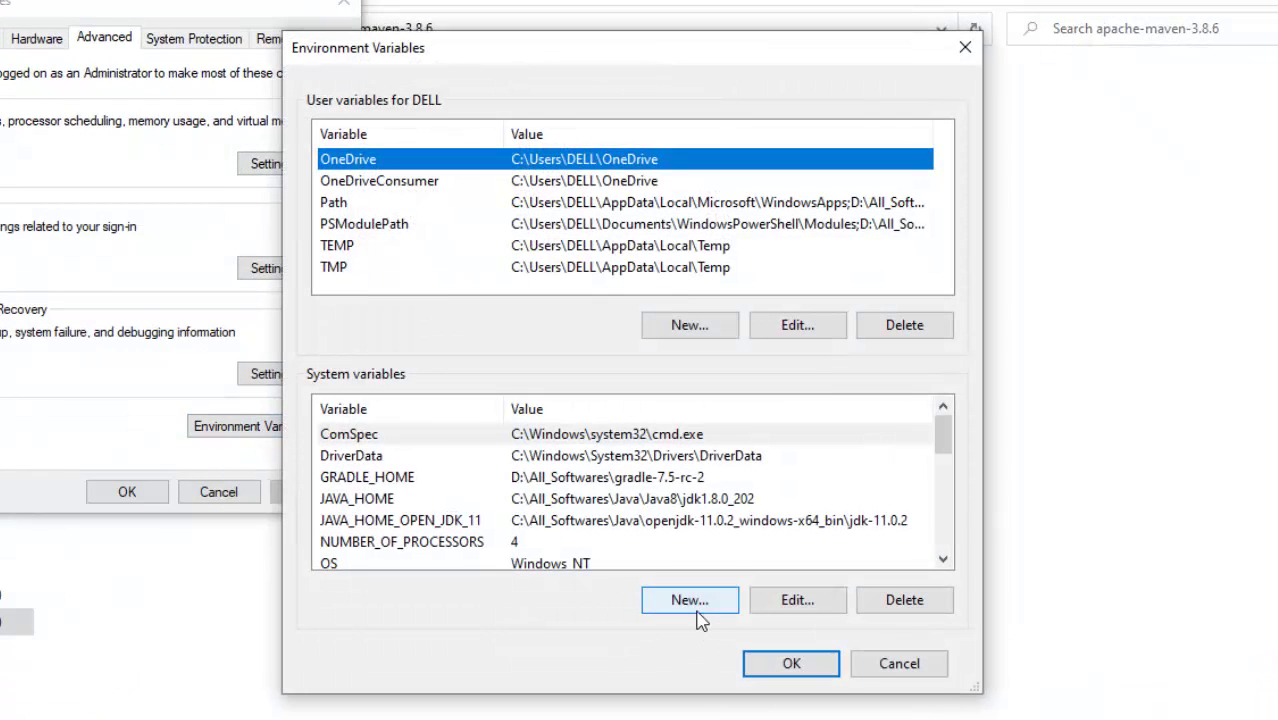
click(690, 606)
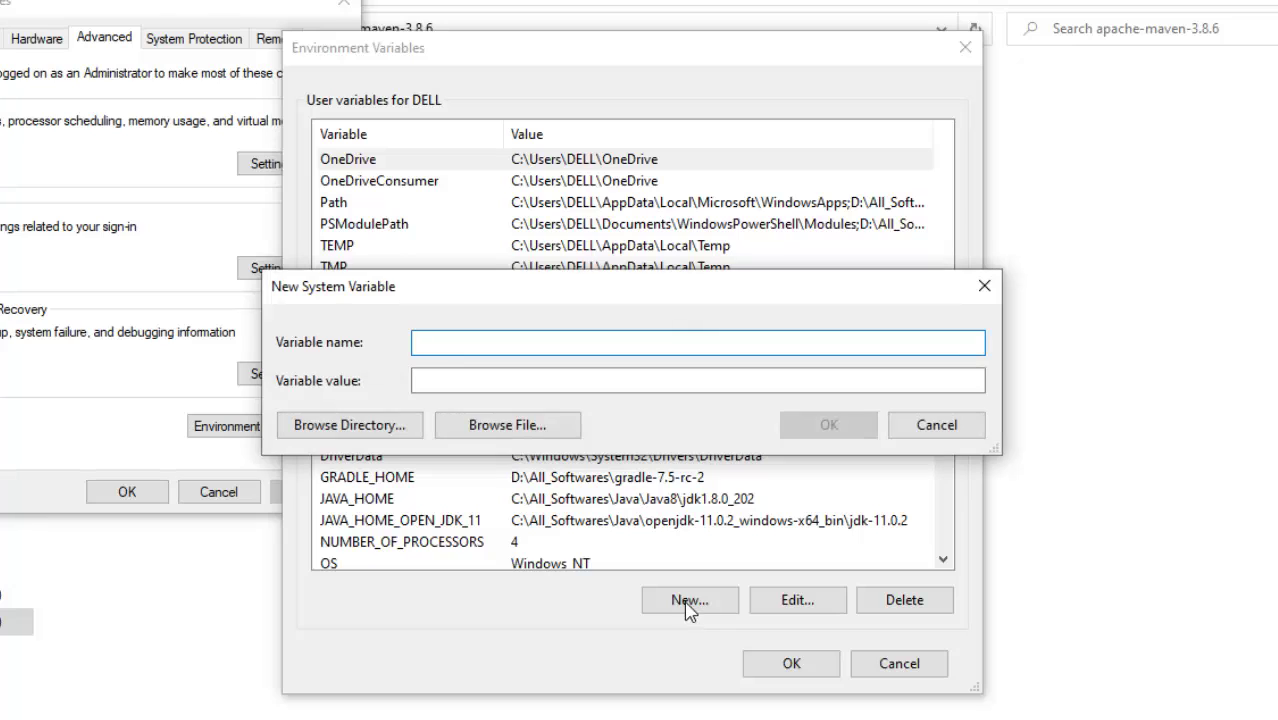
Create MAVEN_HOME with value D:\All_Softwares\apache-maven-3.8.6, copying the name before saving
click(615, 381)
key(ctrl+v)
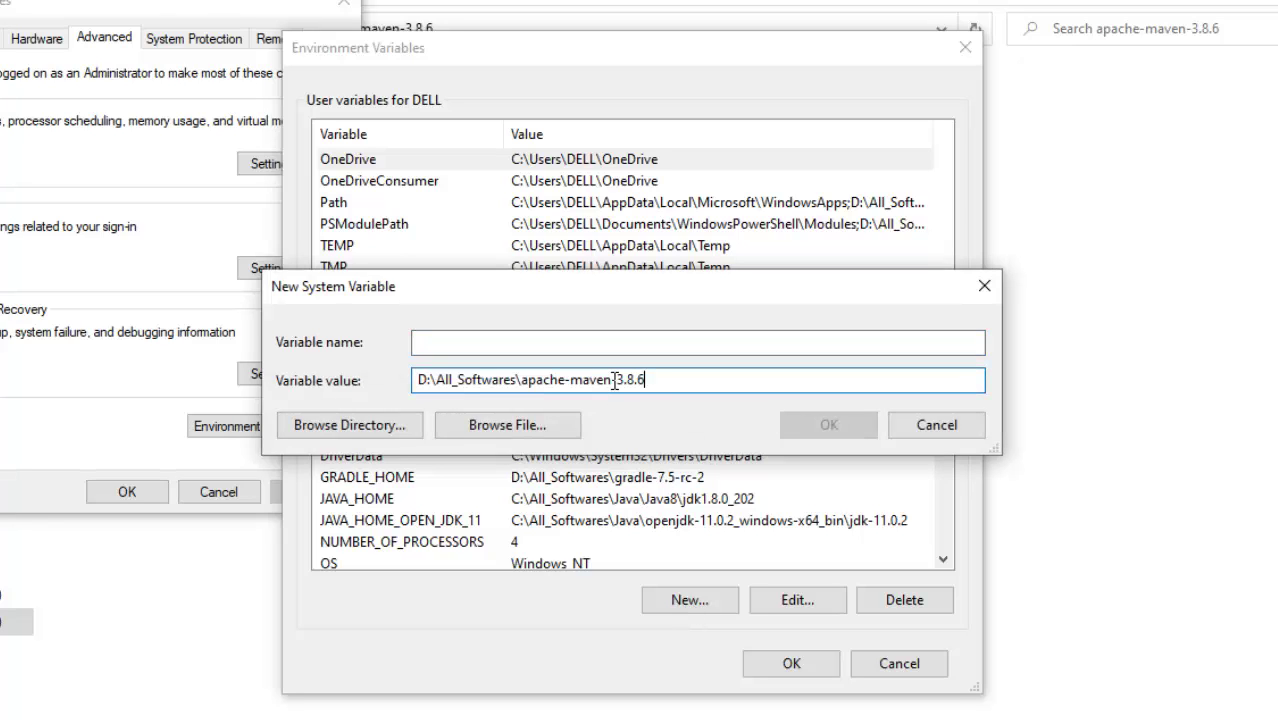
click(600, 345)
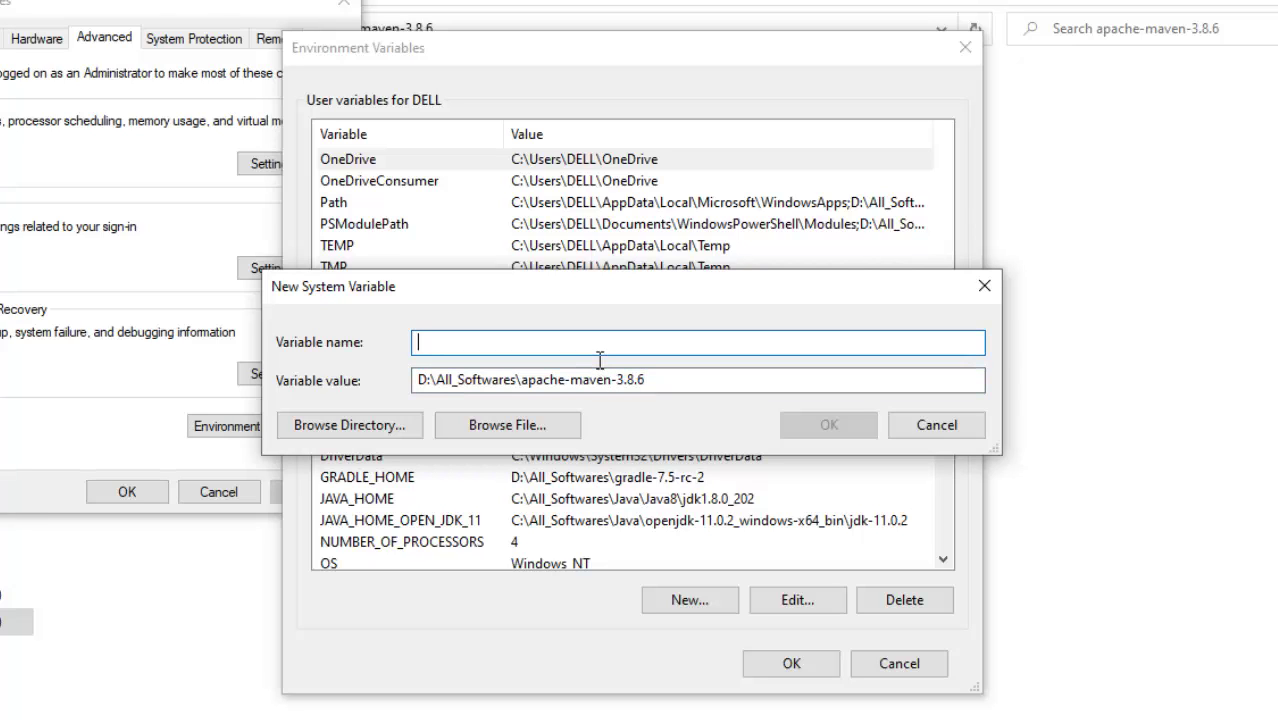
text(MA)
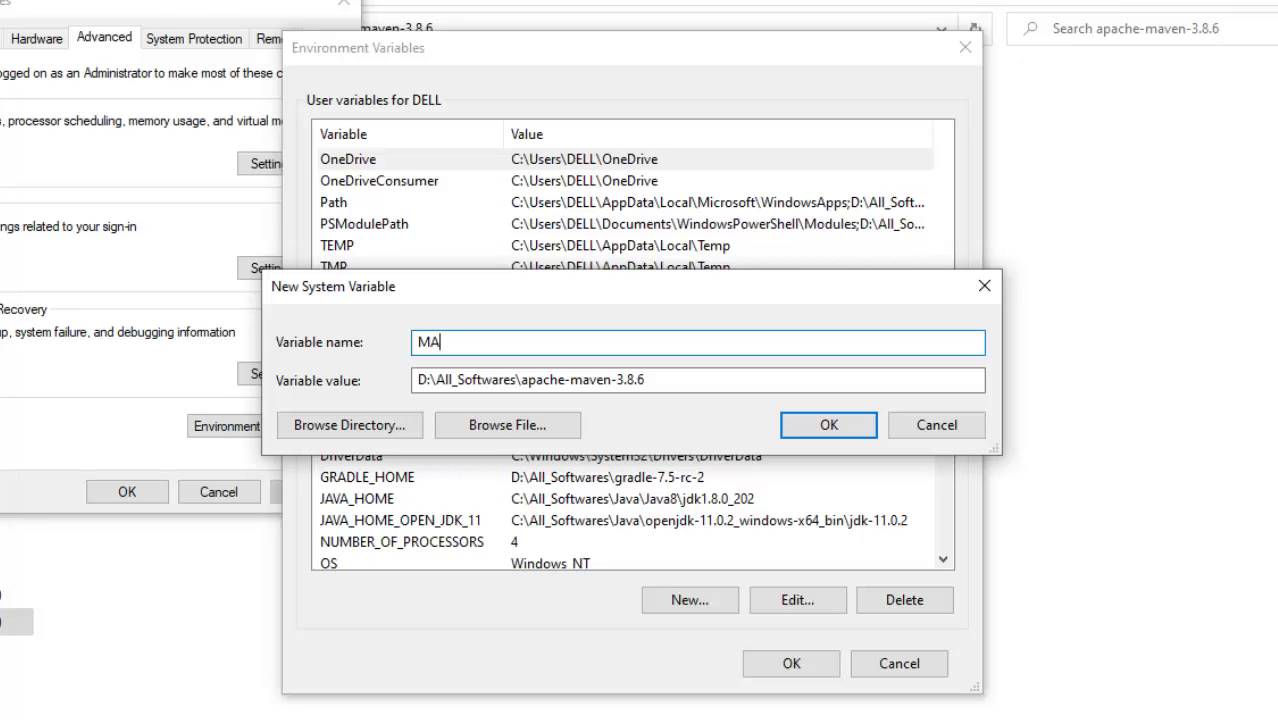
text(VEN_HOME)
key(ctrl+a)
key(ctrl+c)
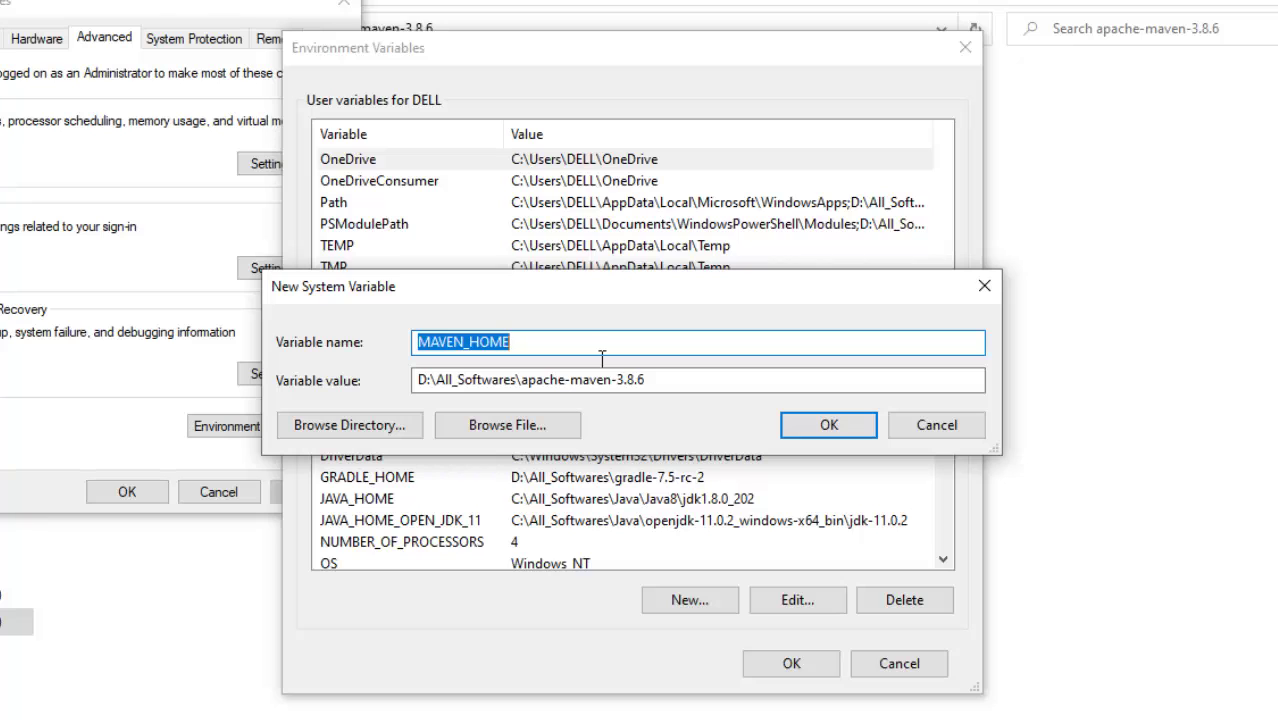
click(808, 426)
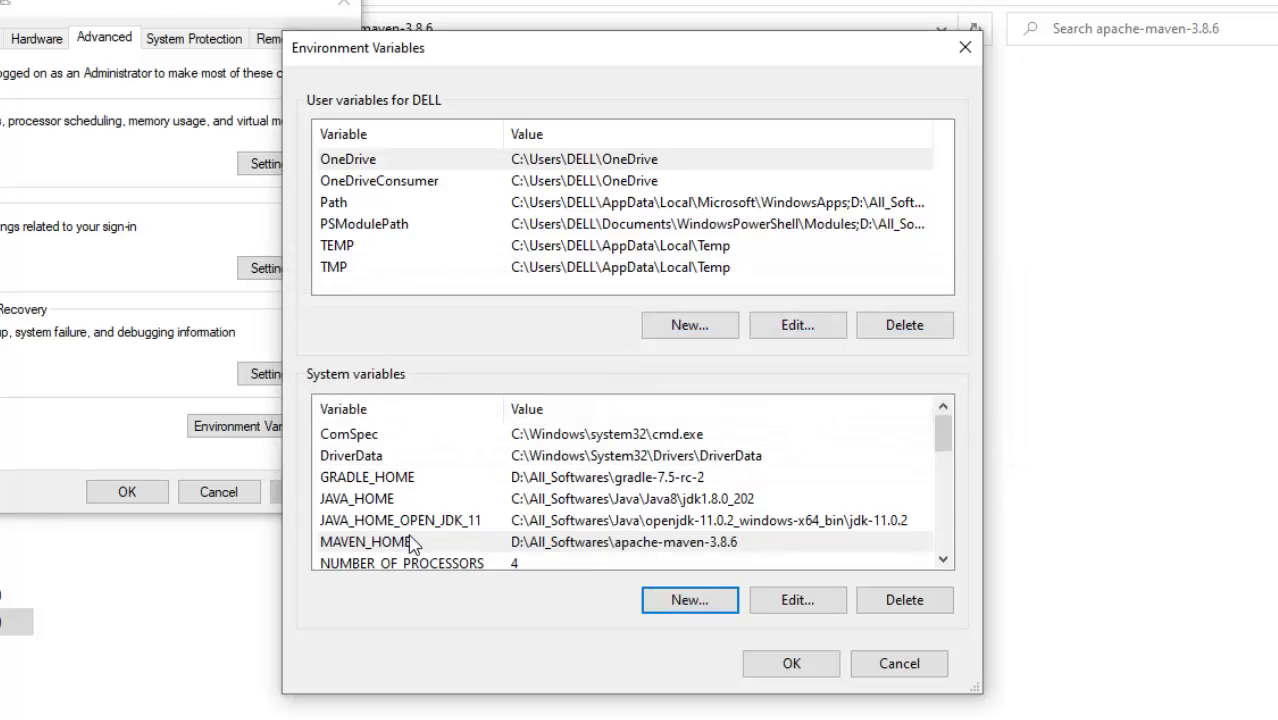
scroll(598, 512, down, 1)
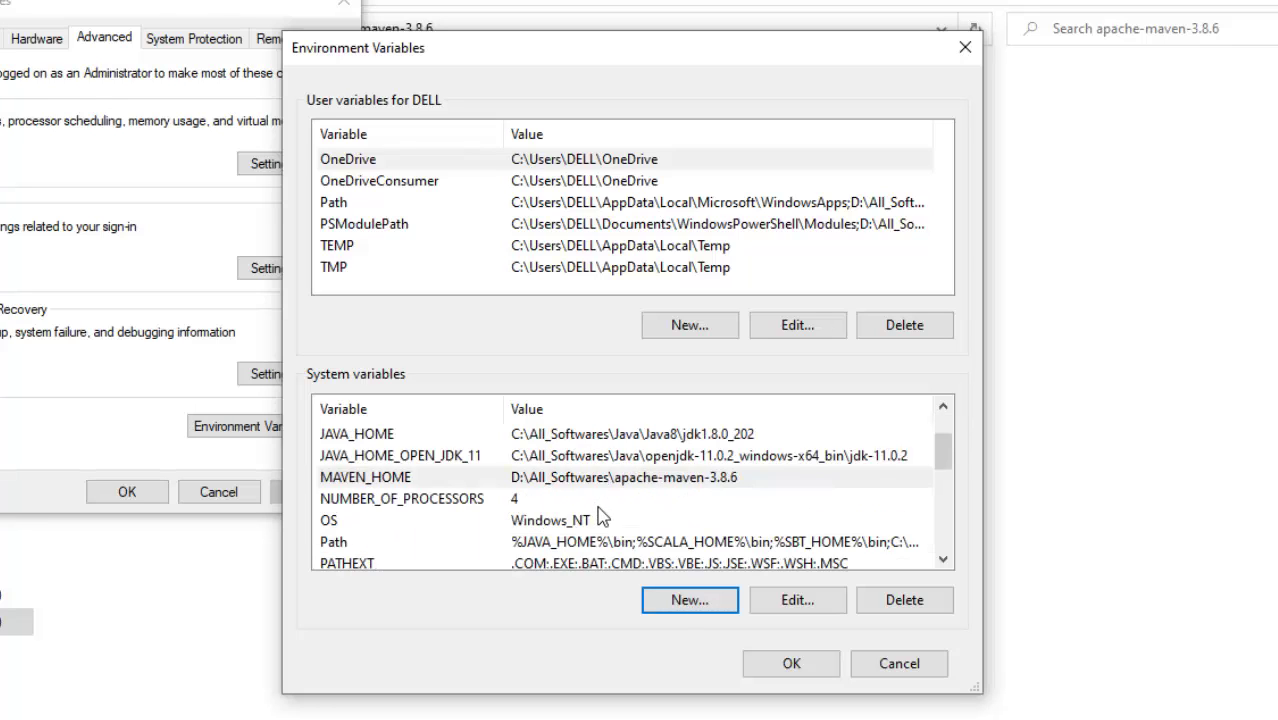
Append ;%MAVEN_HOME%\bin to the end of the system Path value
click(655, 541)
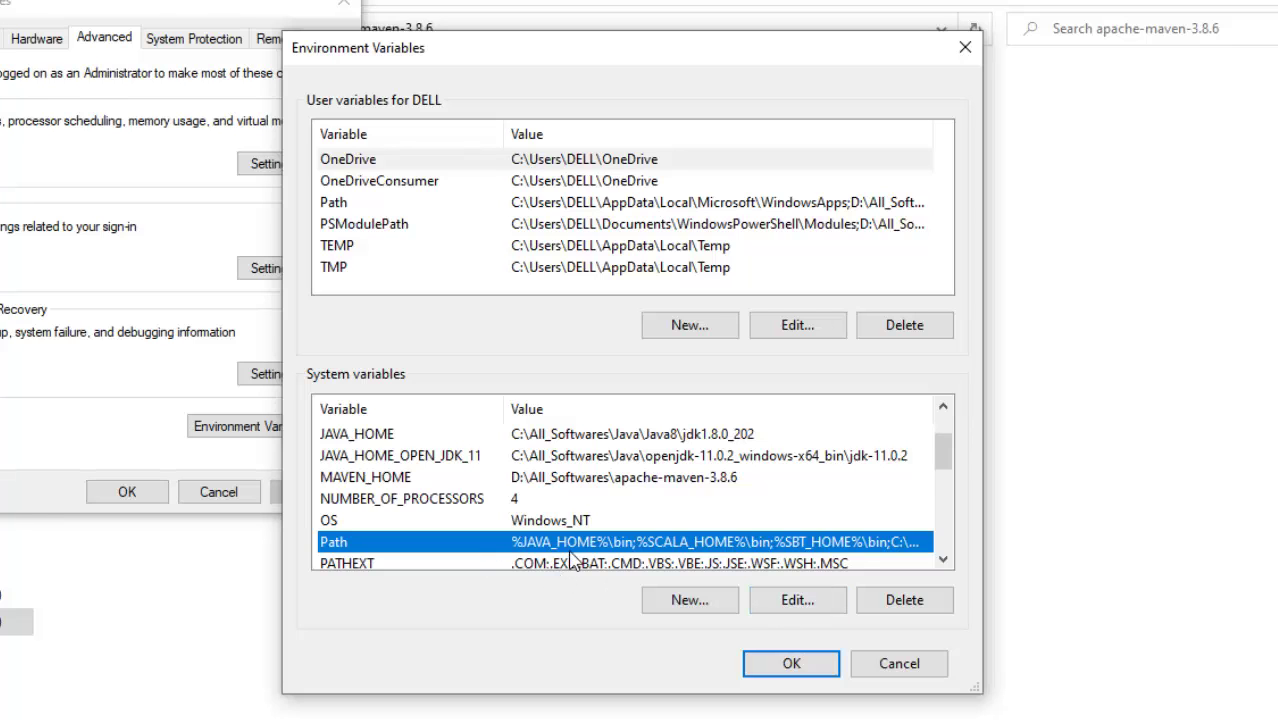
click(796, 608)
key(End)
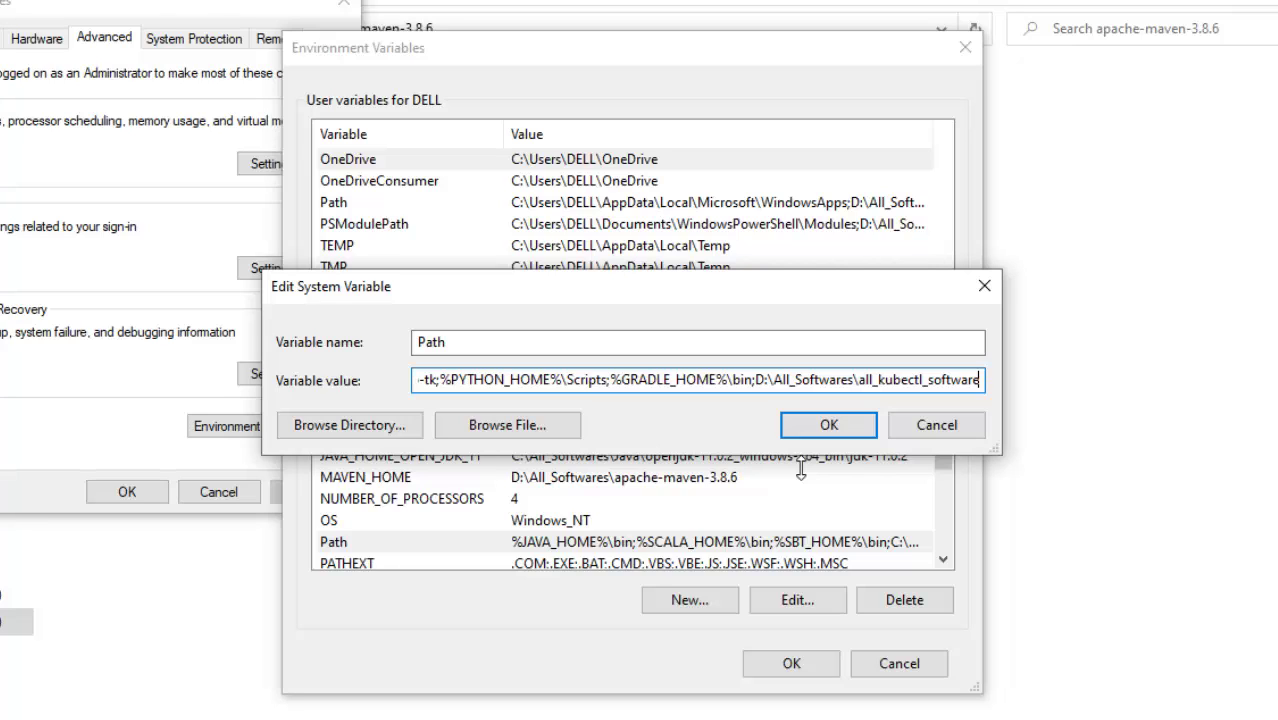
text(;)
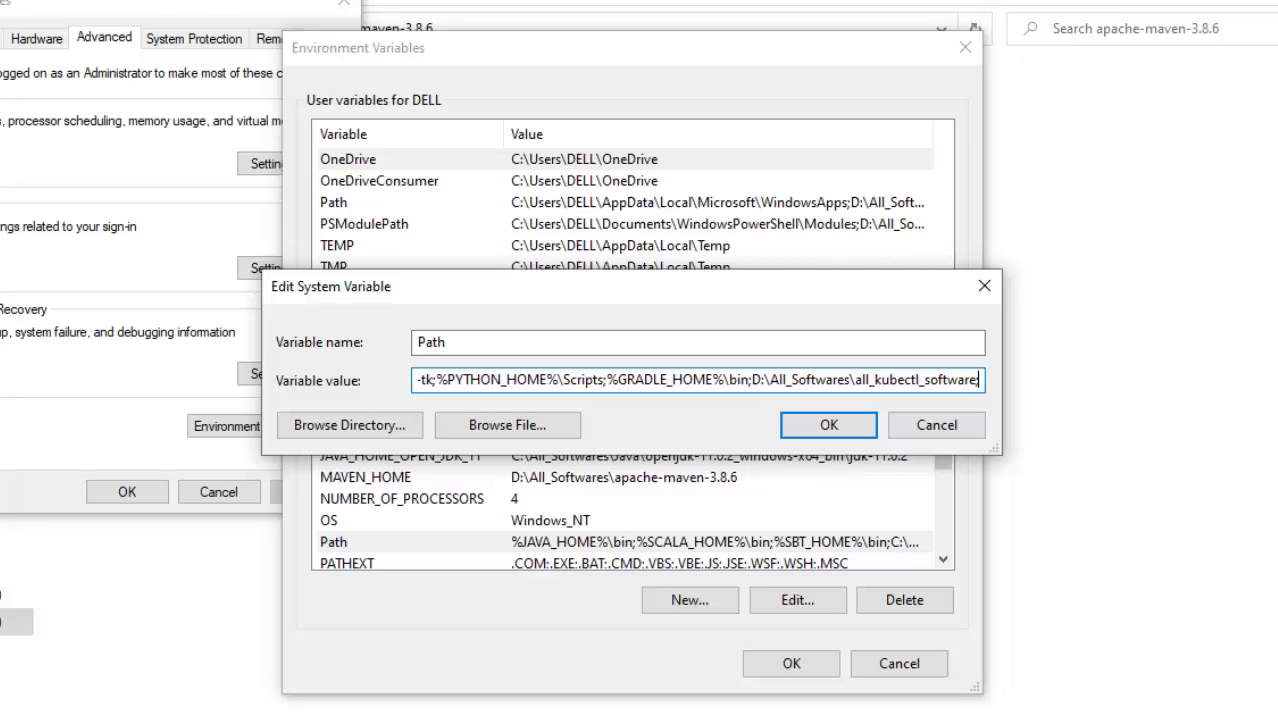
text(%%)
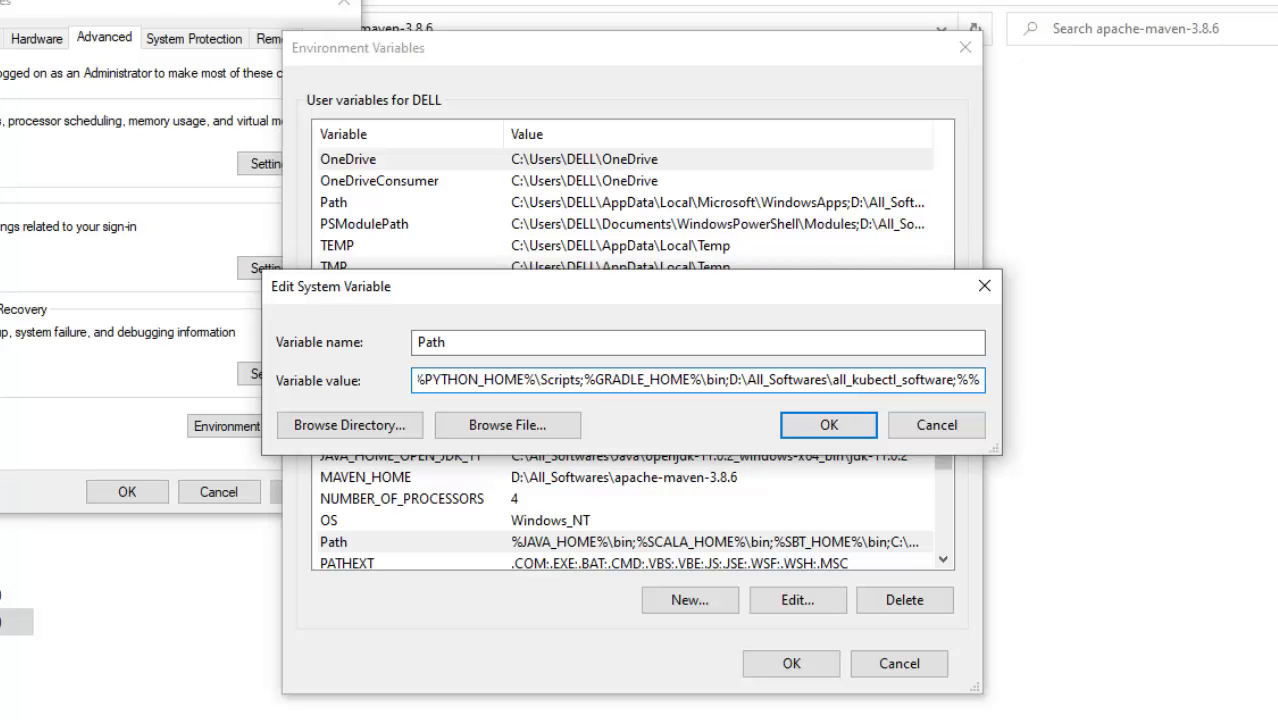
text(\)
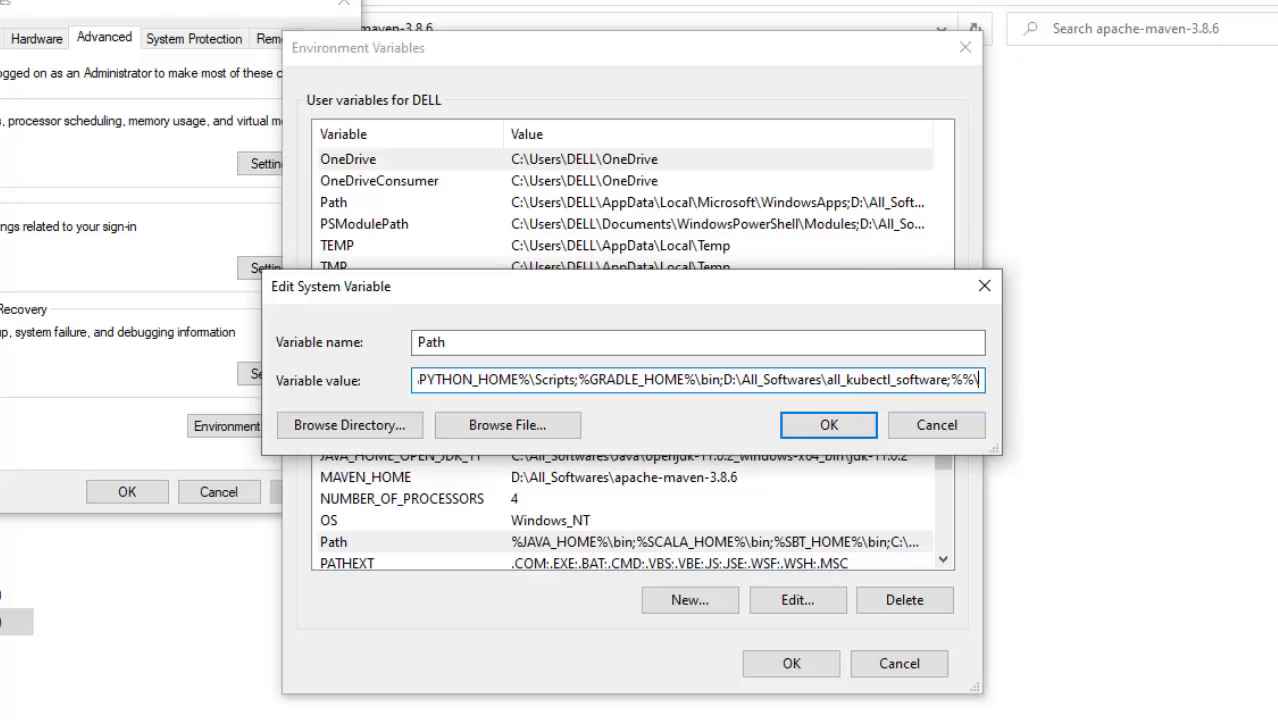
text(bin)
key(Left)
key(Left)
key(Left)
key(Left)
key(Left)
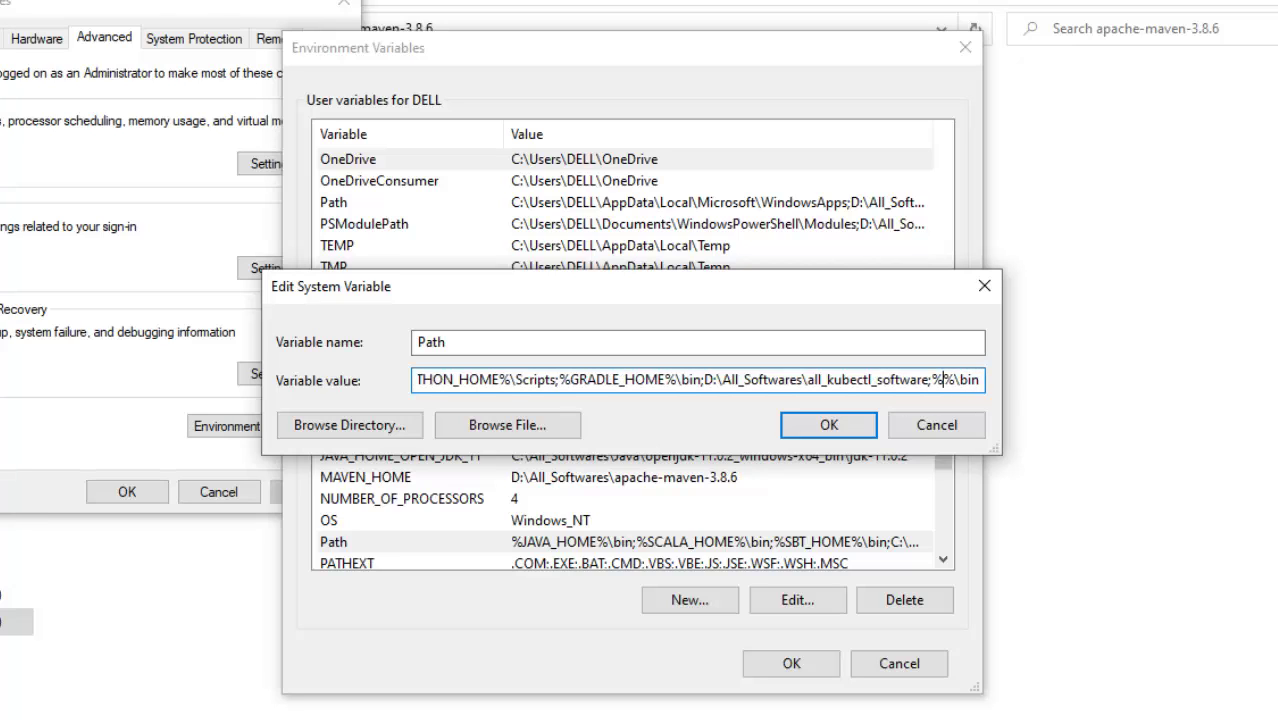
key(ctrl+v)
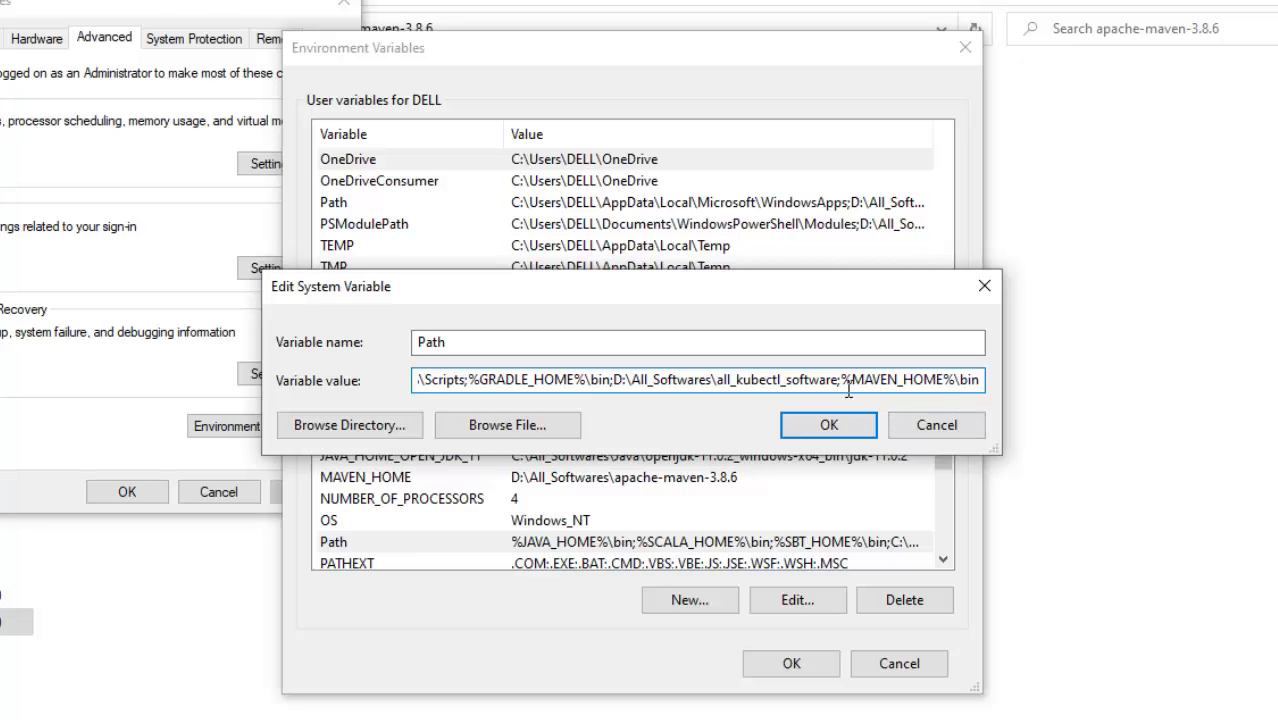
Check the semicolon separator, then save the Path edit and the Environment Variables changes
key(shift+Left)
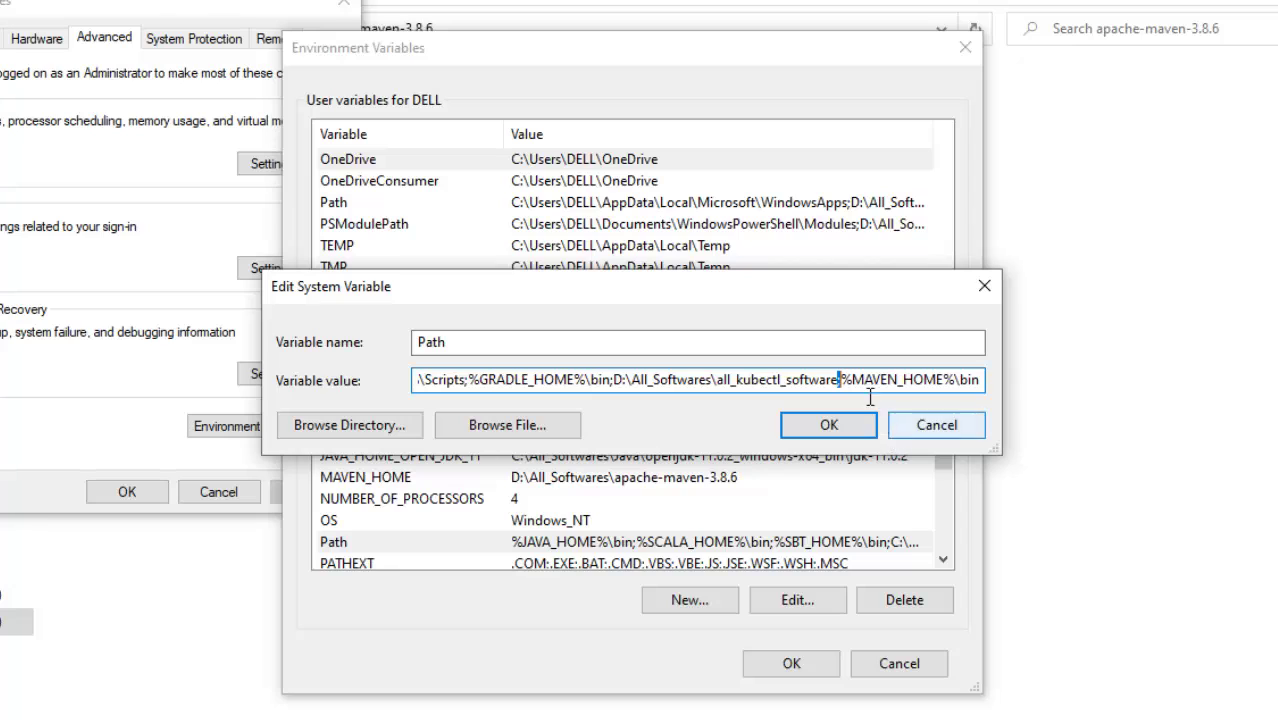
key(Right)
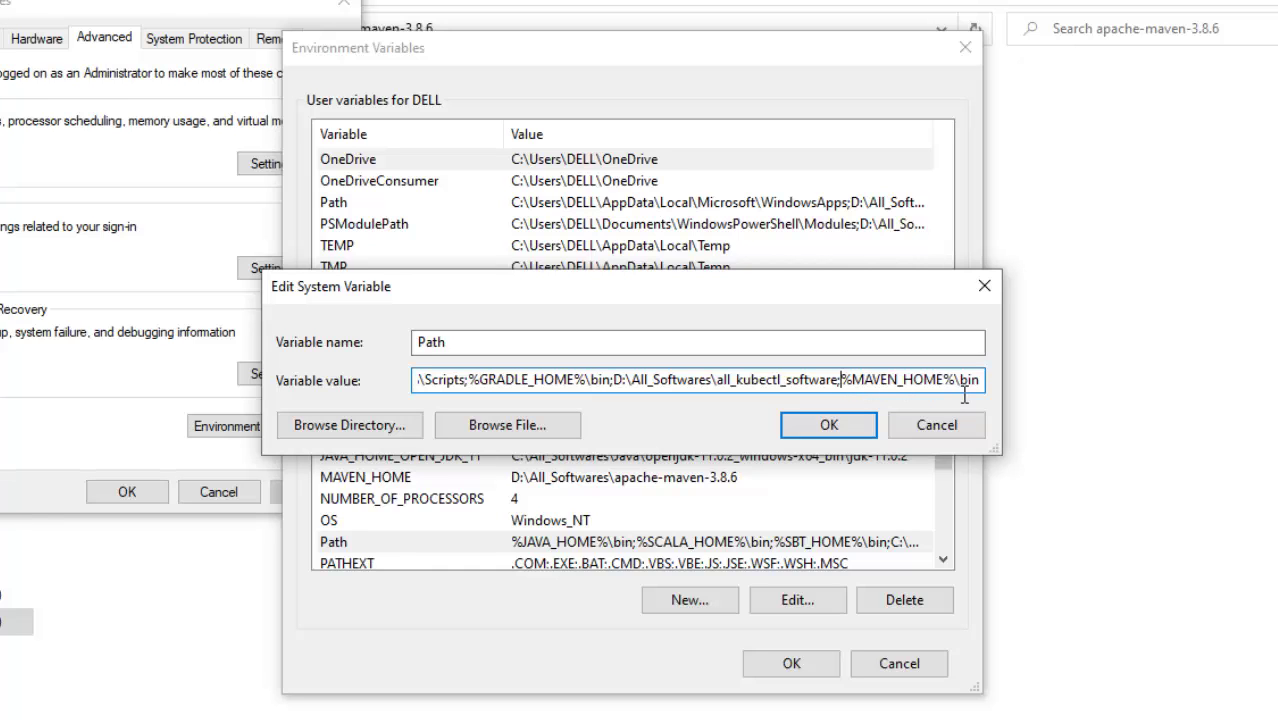
click(834, 436)
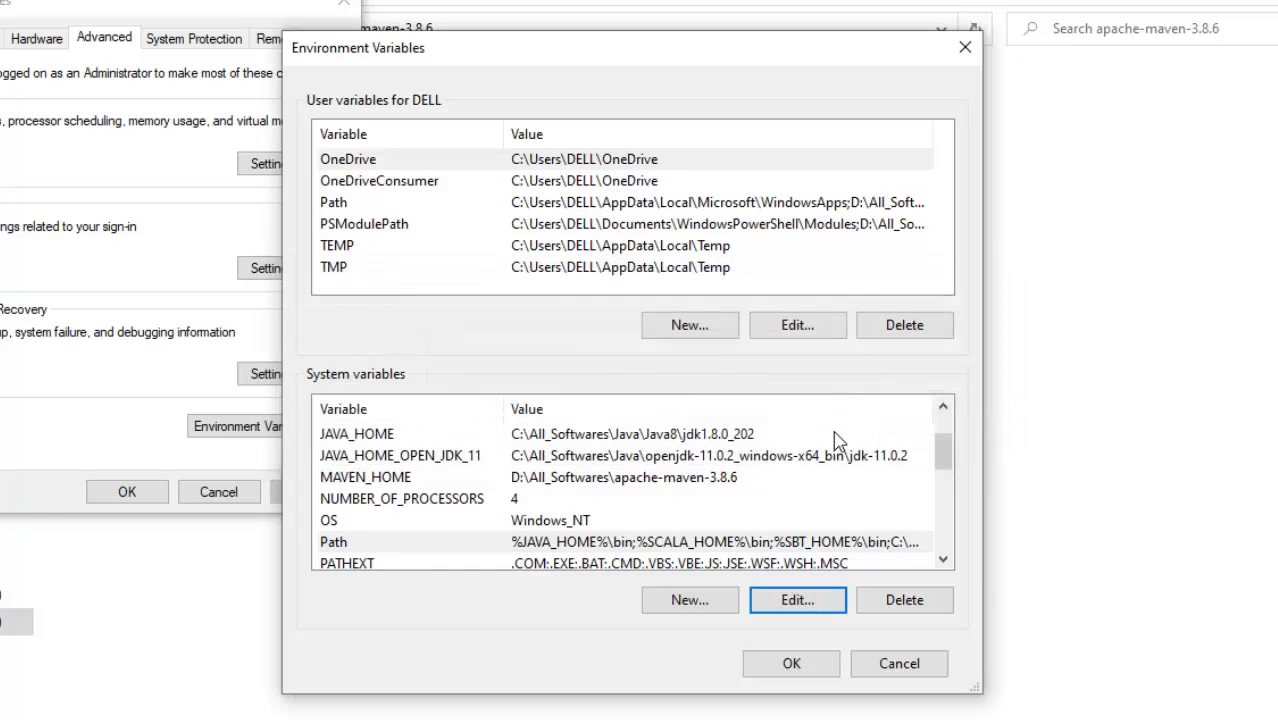
click(791, 663)
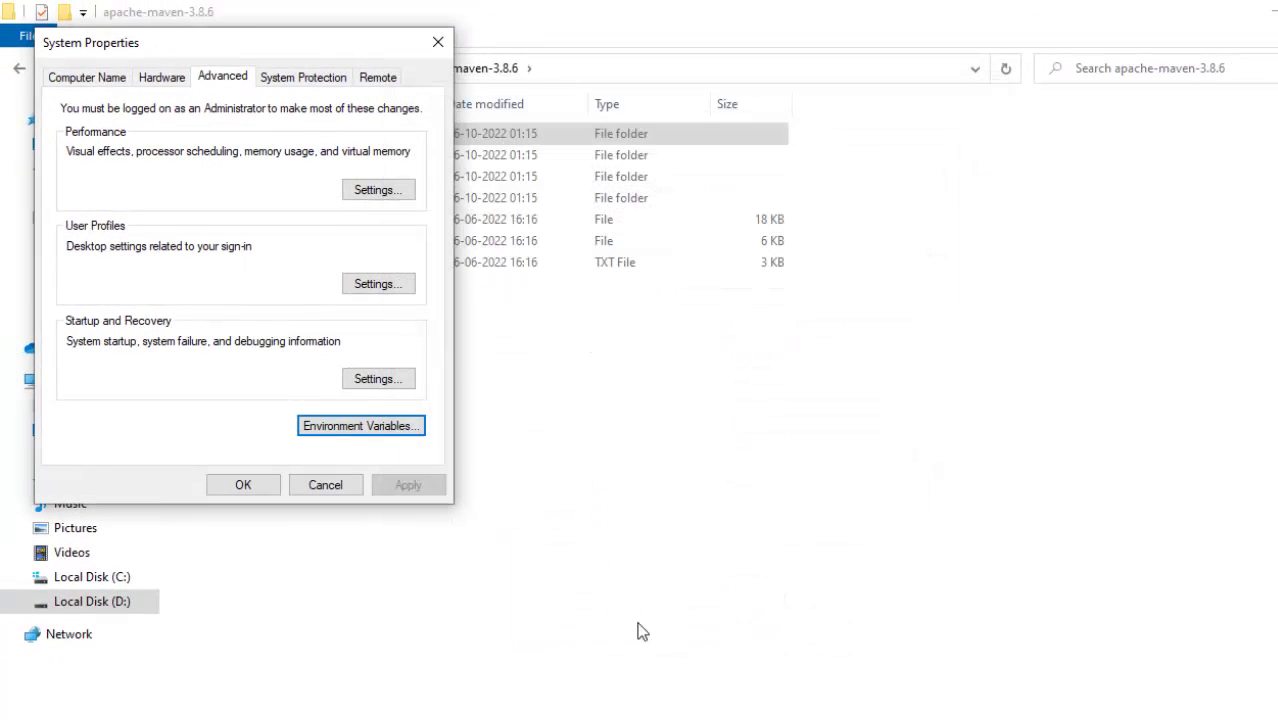
Close System Properties and launch Command Prompt from a Windows search for 'cmd'
click(255, 490)
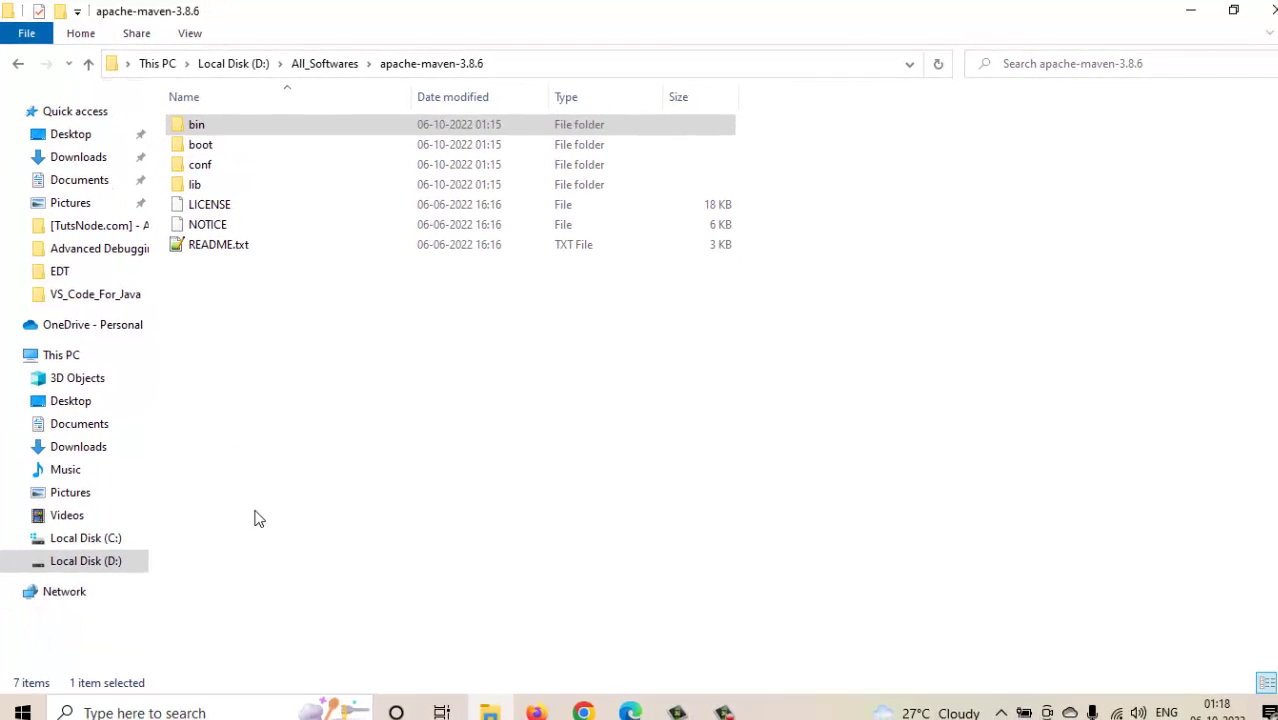
click(240, 712)
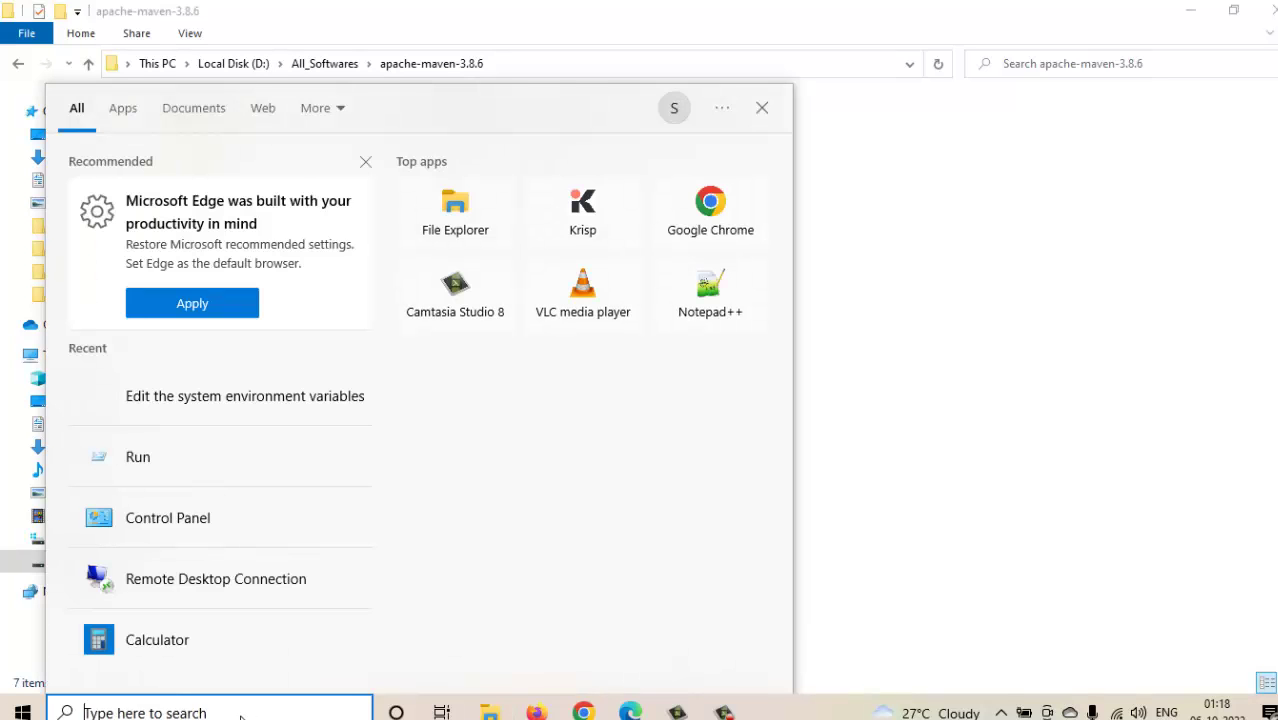
text(cmd)
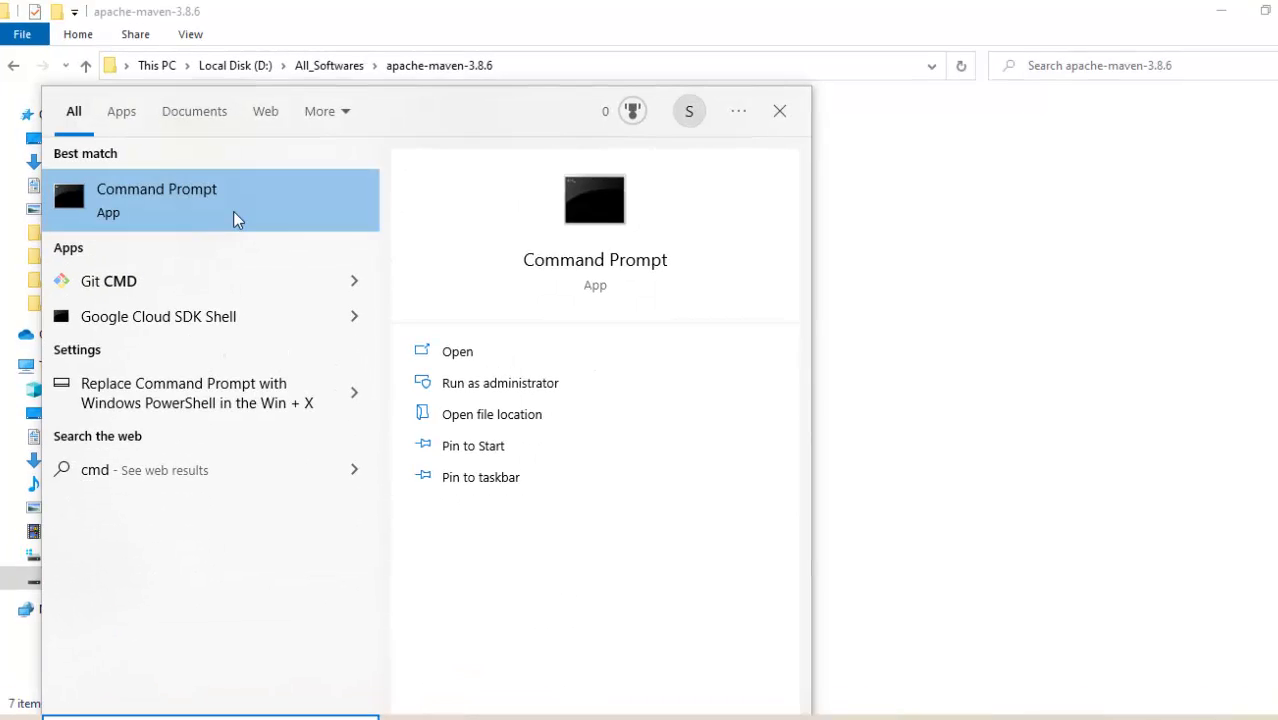
click(233, 211)
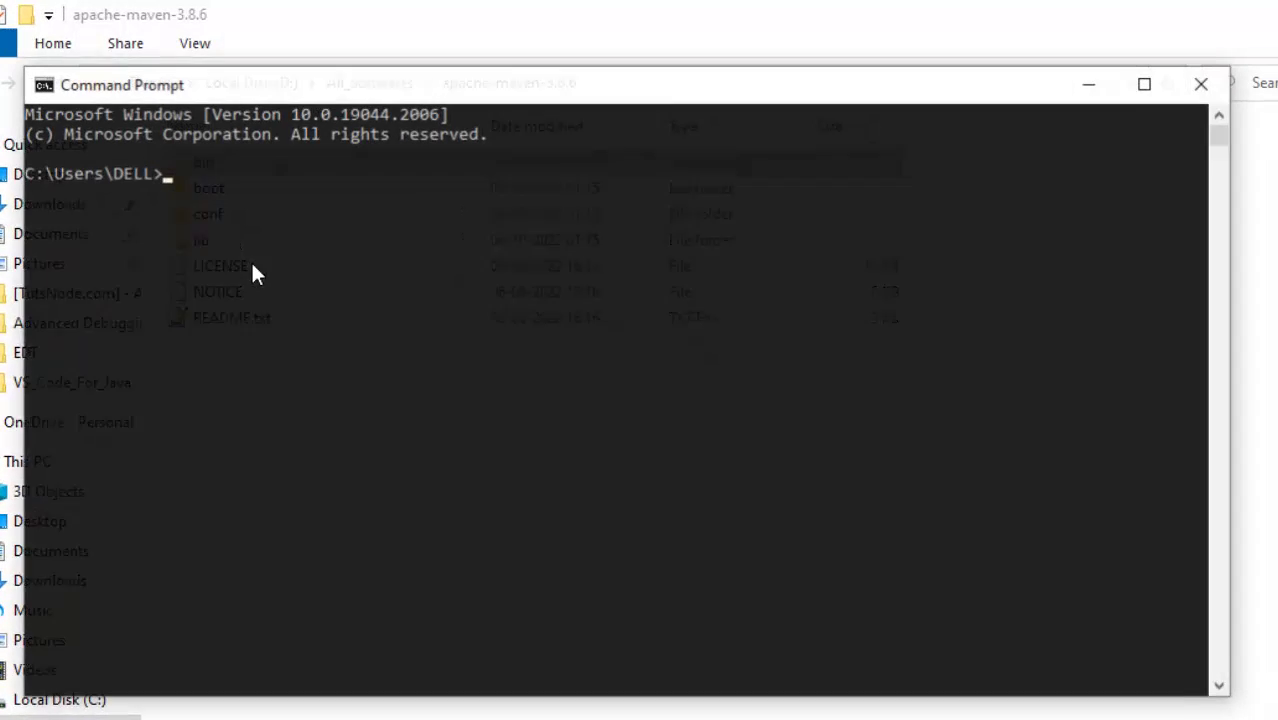
Run mvn and mvn --version, confirming Apache Maven 3.8.6 from D:\All_Softwares\apache-maven-3.8.6
text(mvn)
key(Return)
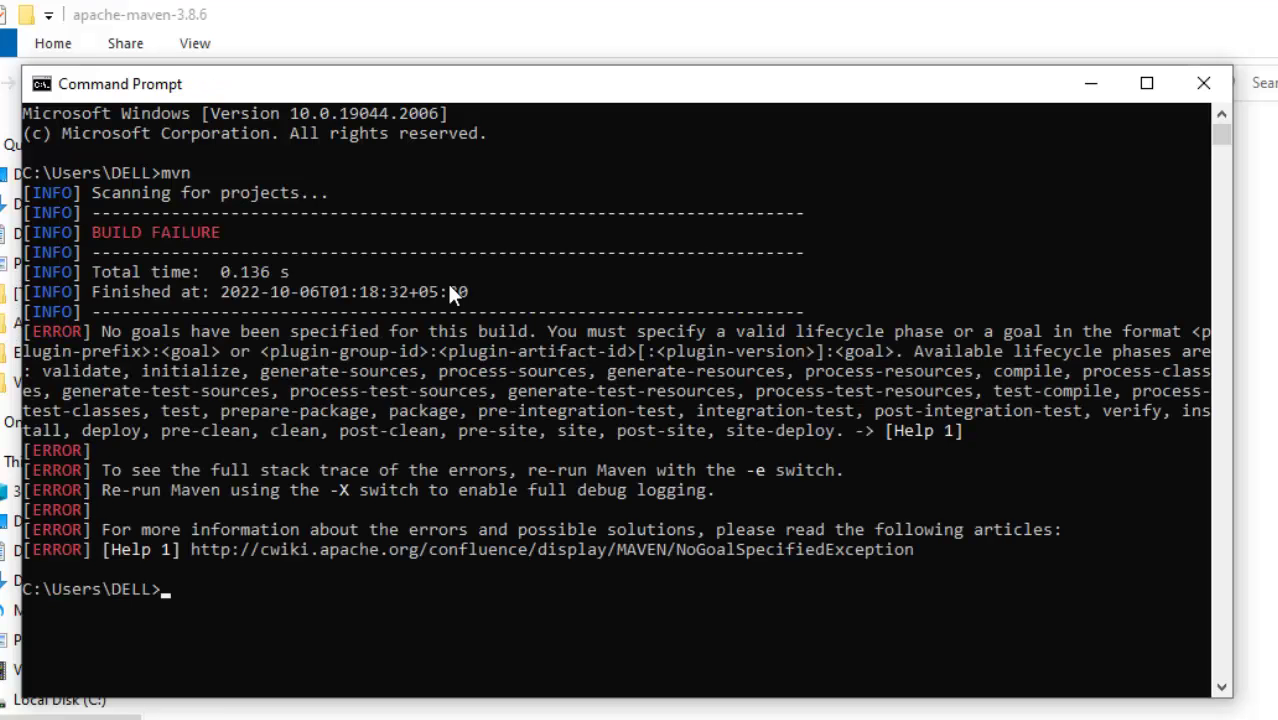
text(mvn --version)
key(Return)
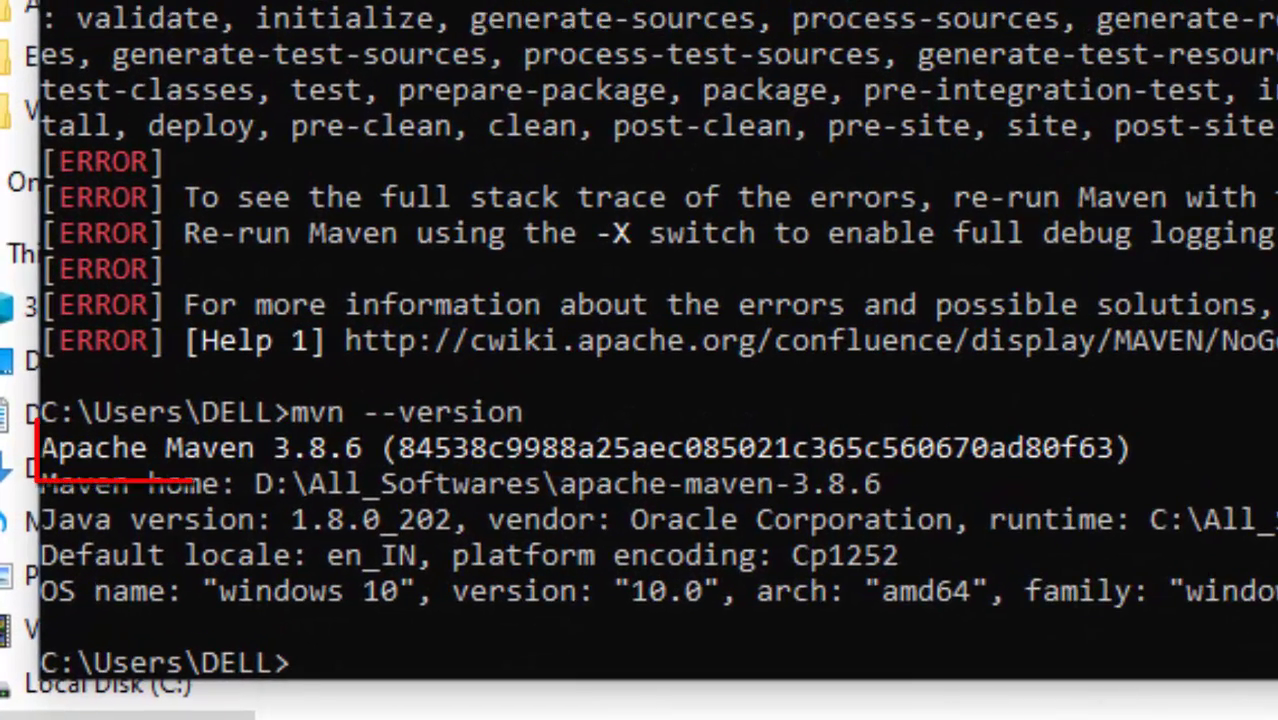